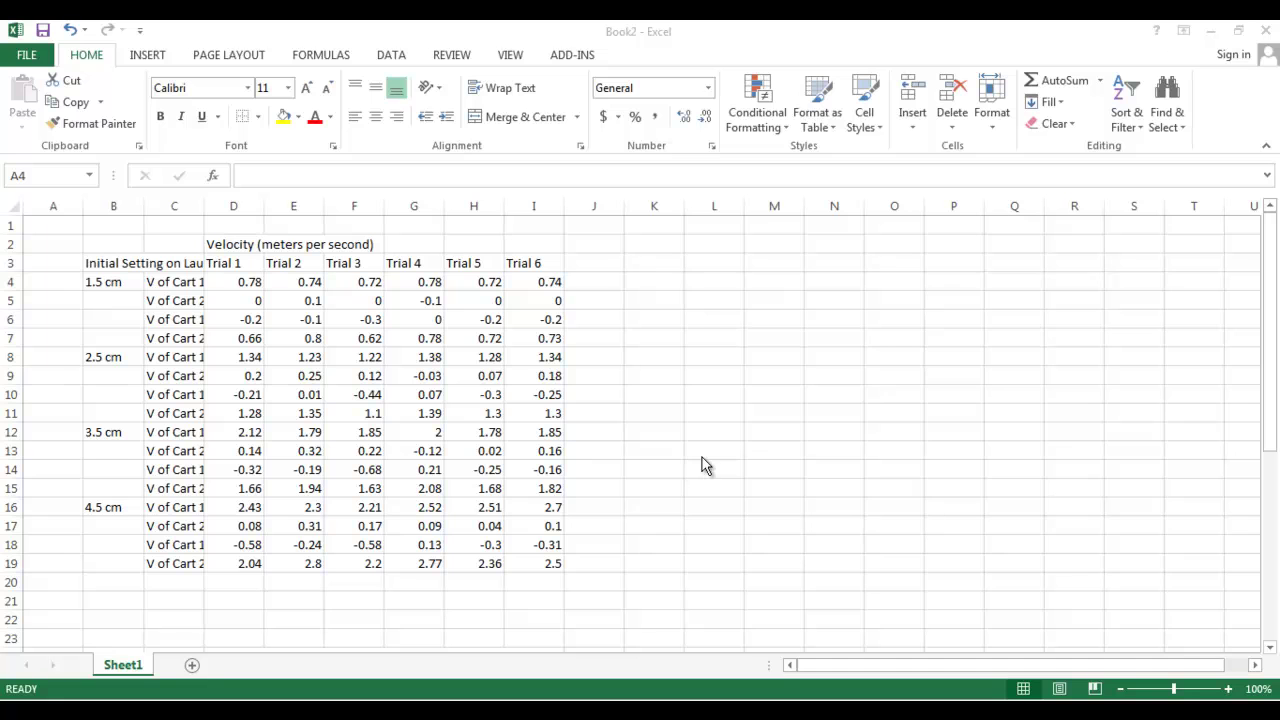
# Step: Examine the collision table's launcher settings, cart velocity labels and the trial values for each setting
pyautogui.click(375, 35)
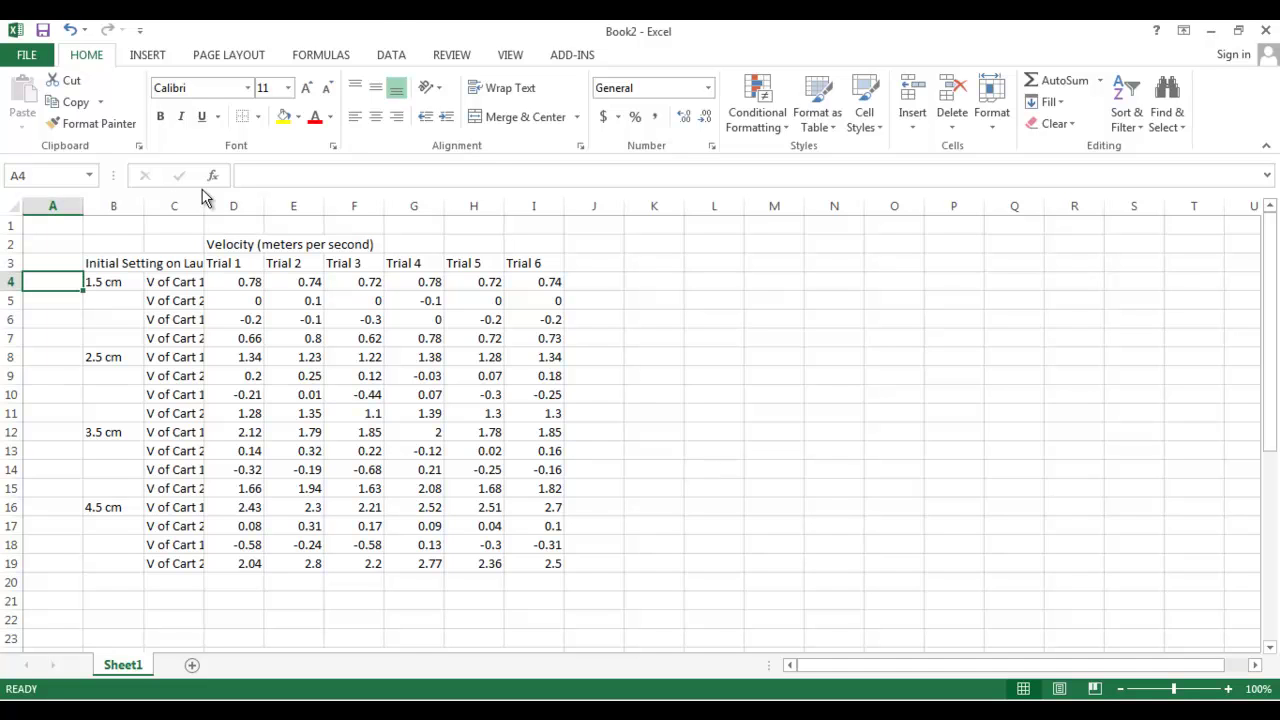
pyautogui.click(240, 415)
pyautogui.moveTo(552, 563); pyautogui.dragTo(240, 285)
pyautogui.click(240, 285)
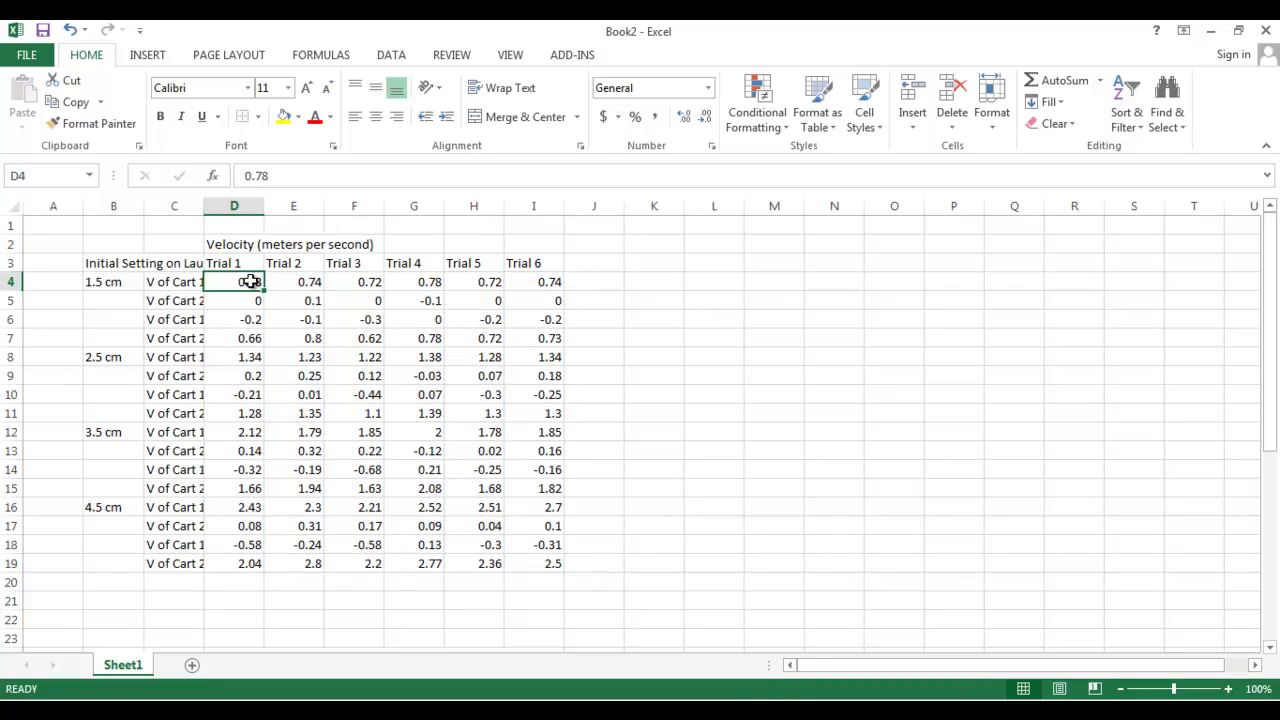
pyautogui.click(128, 280)
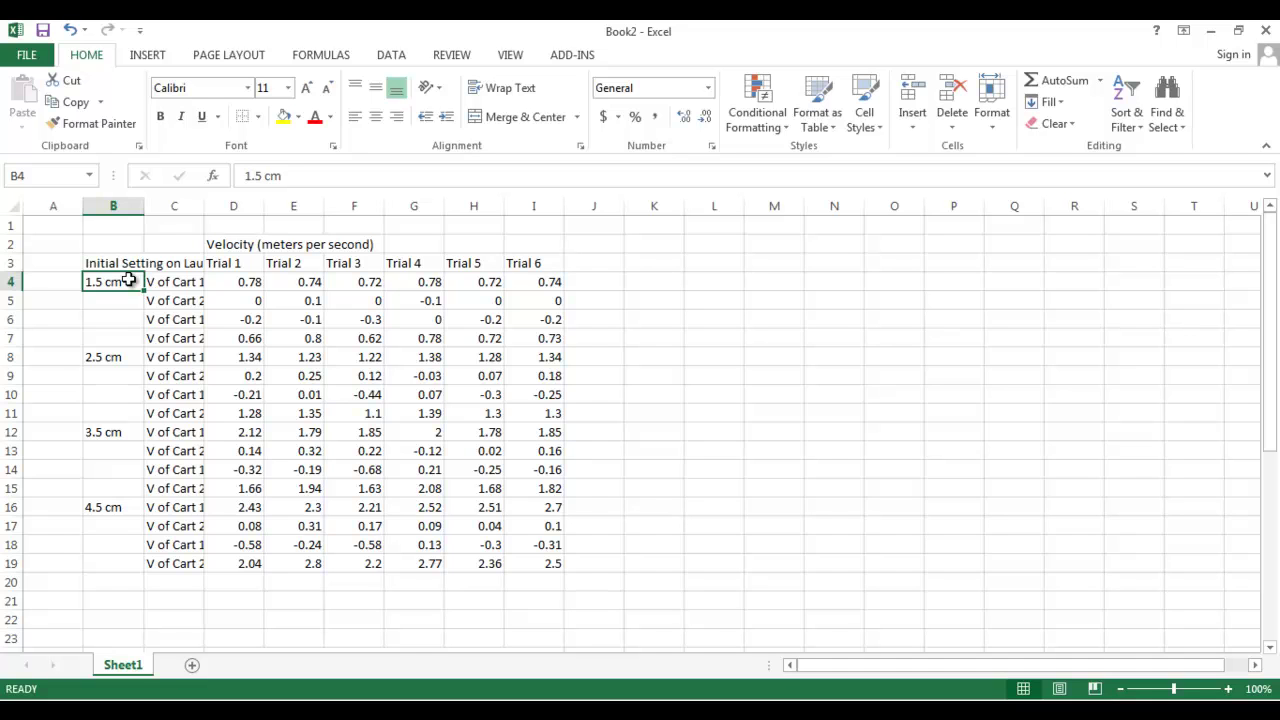
pyautogui.click(538, 585)
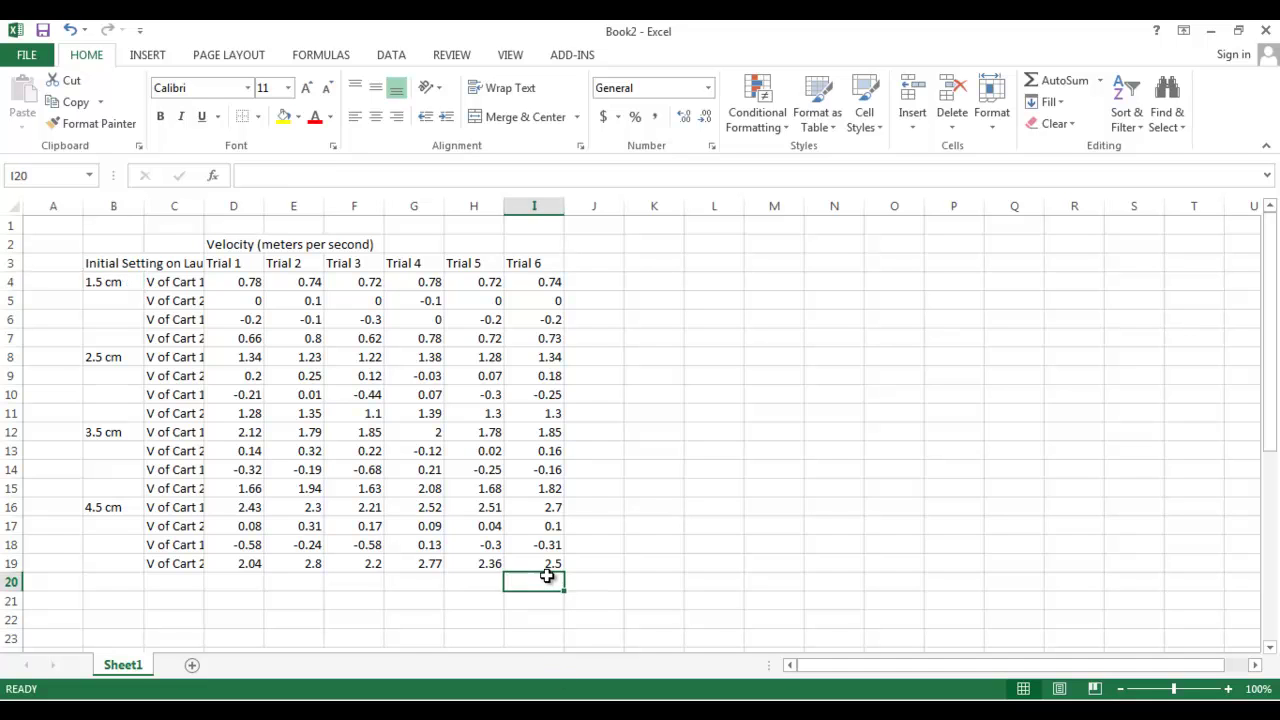
pyautogui.click(192, 584)
pyautogui.click(129, 580)
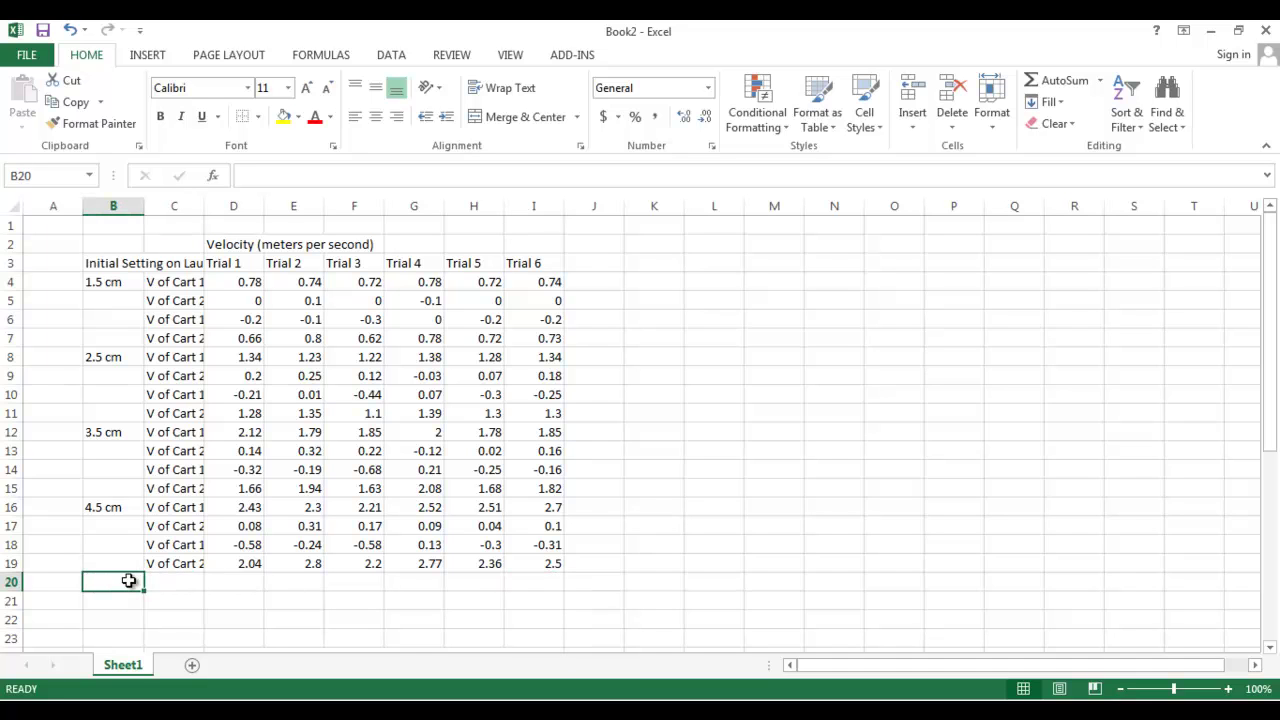
pyautogui.click(107, 282)
pyautogui.moveTo(106, 280); pyautogui.dragTo(101, 566)
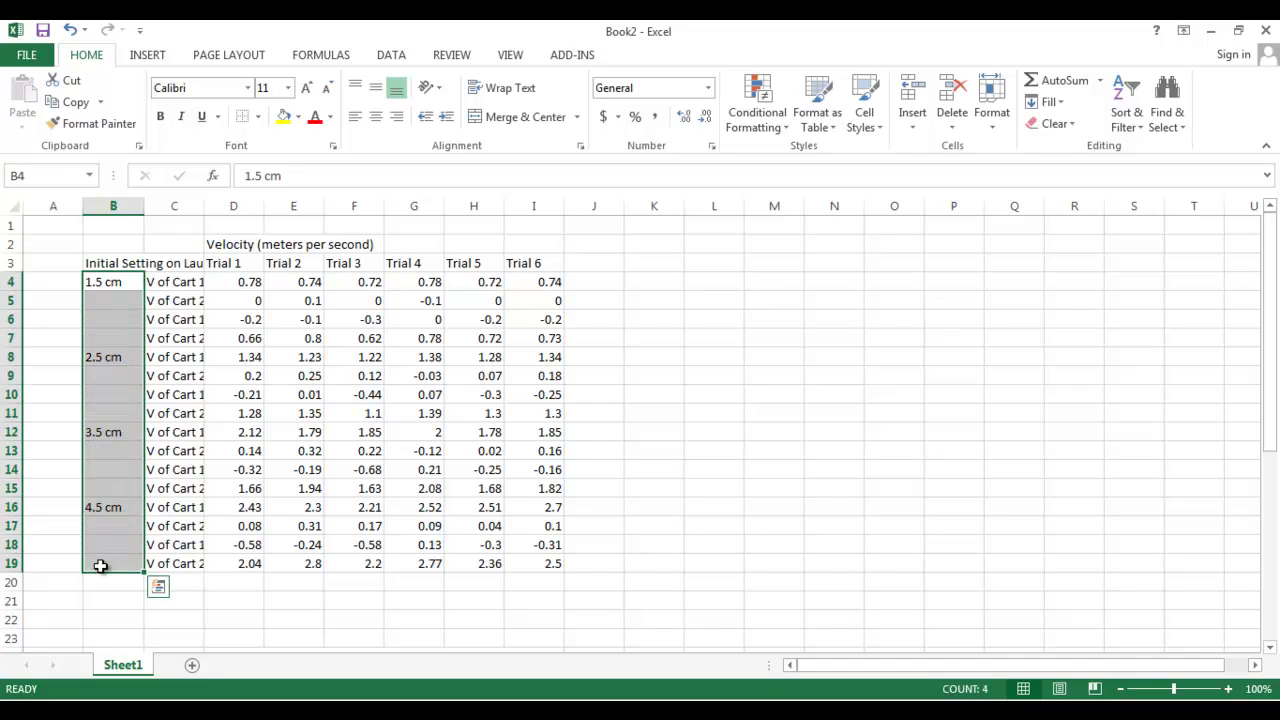
pyautogui.click(113, 280)
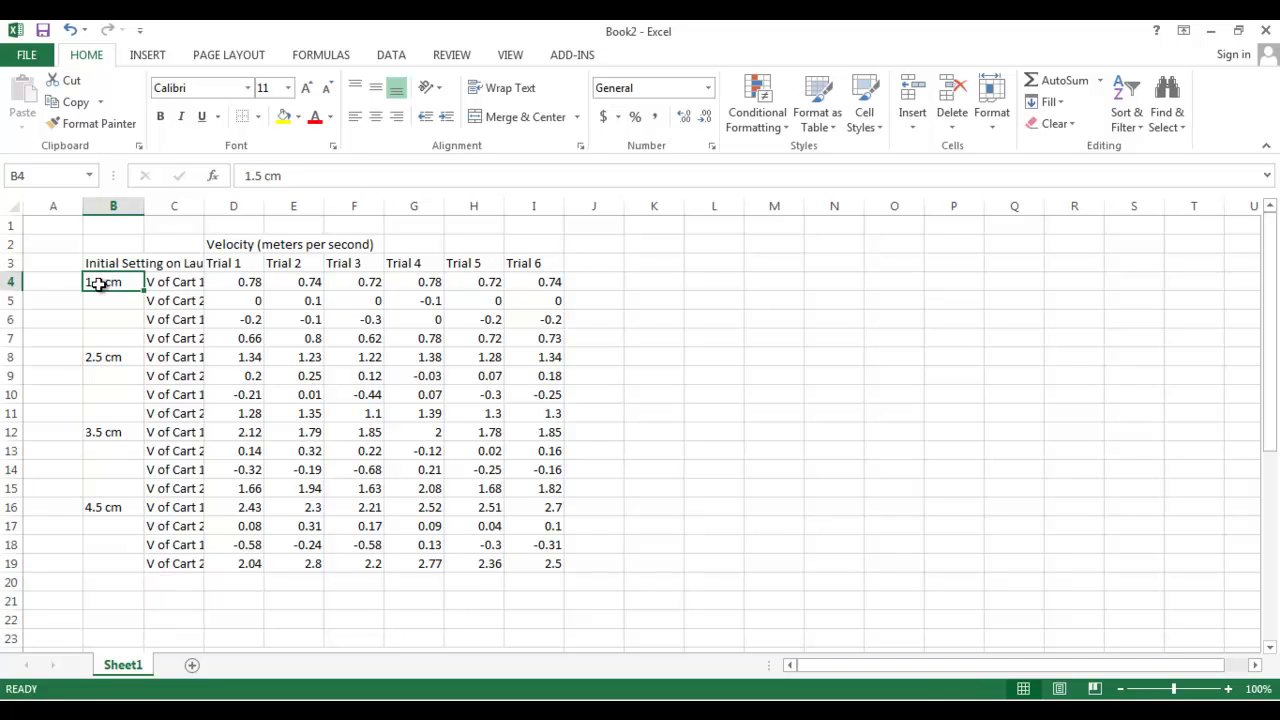
pyautogui.moveTo(171, 283); pyautogui.dragTo(180, 336)
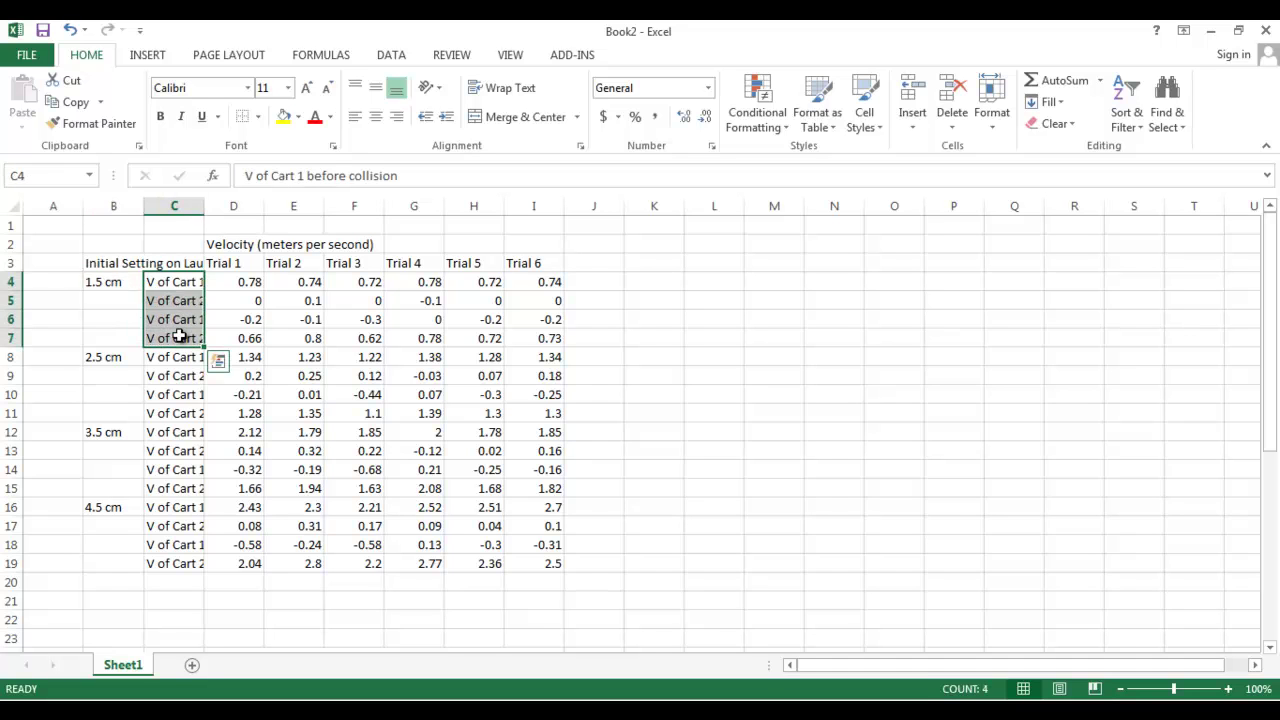
pyautogui.moveTo(240, 282); pyautogui.dragTo(541, 339)
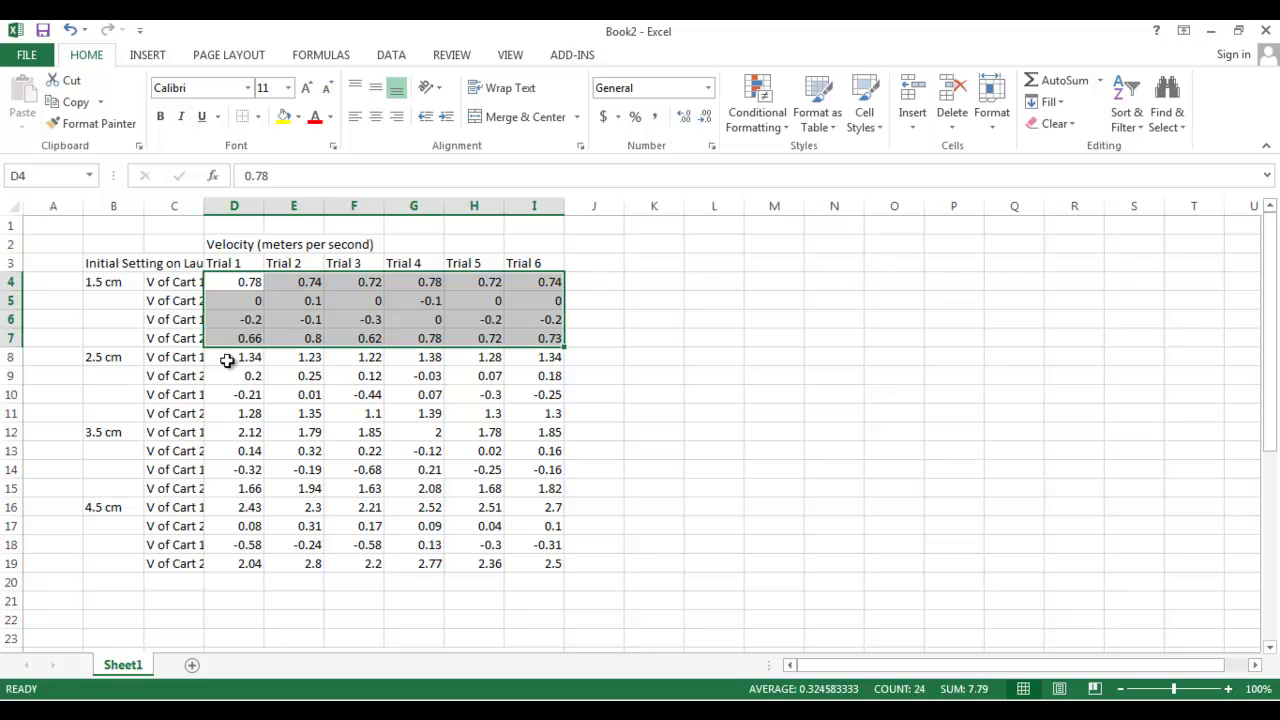
pyautogui.moveTo(226, 357); pyautogui.dragTo(476, 398)
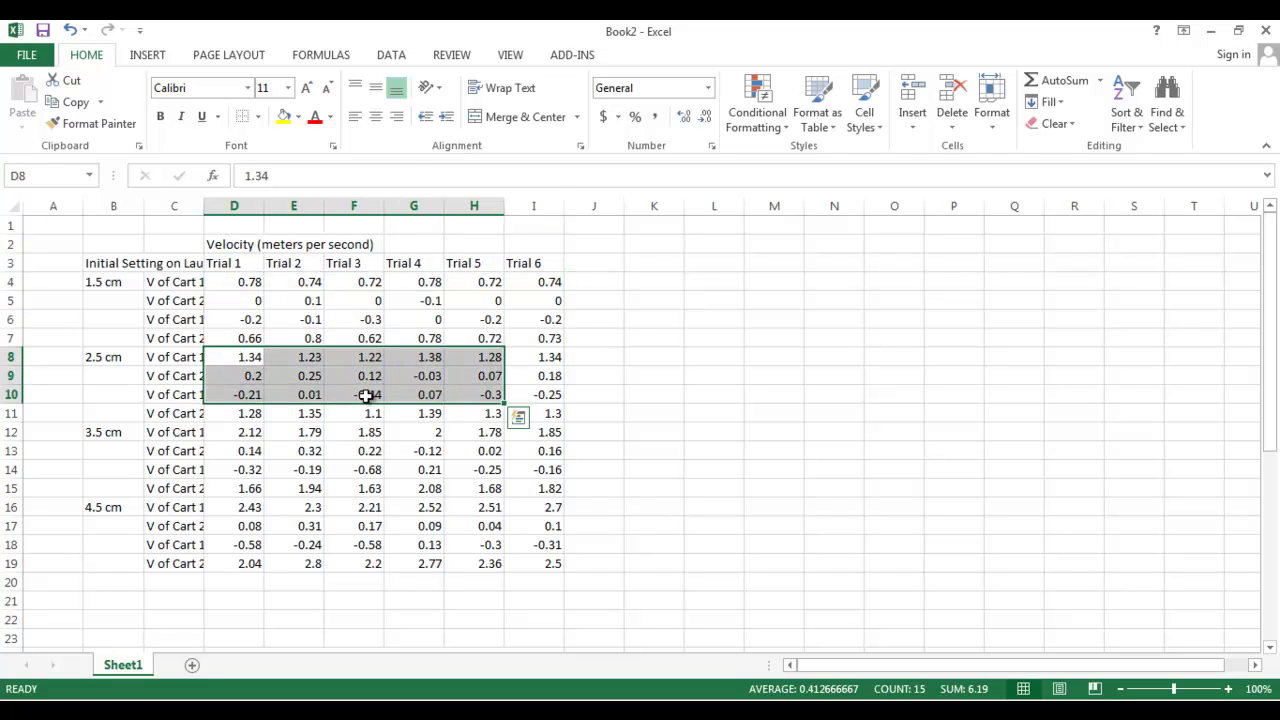
pyautogui.click(120, 358)
# Step: Widen columns B and C so the launcher setting heading and the cart velocity labels fit in full
pyautogui.click(113, 263)
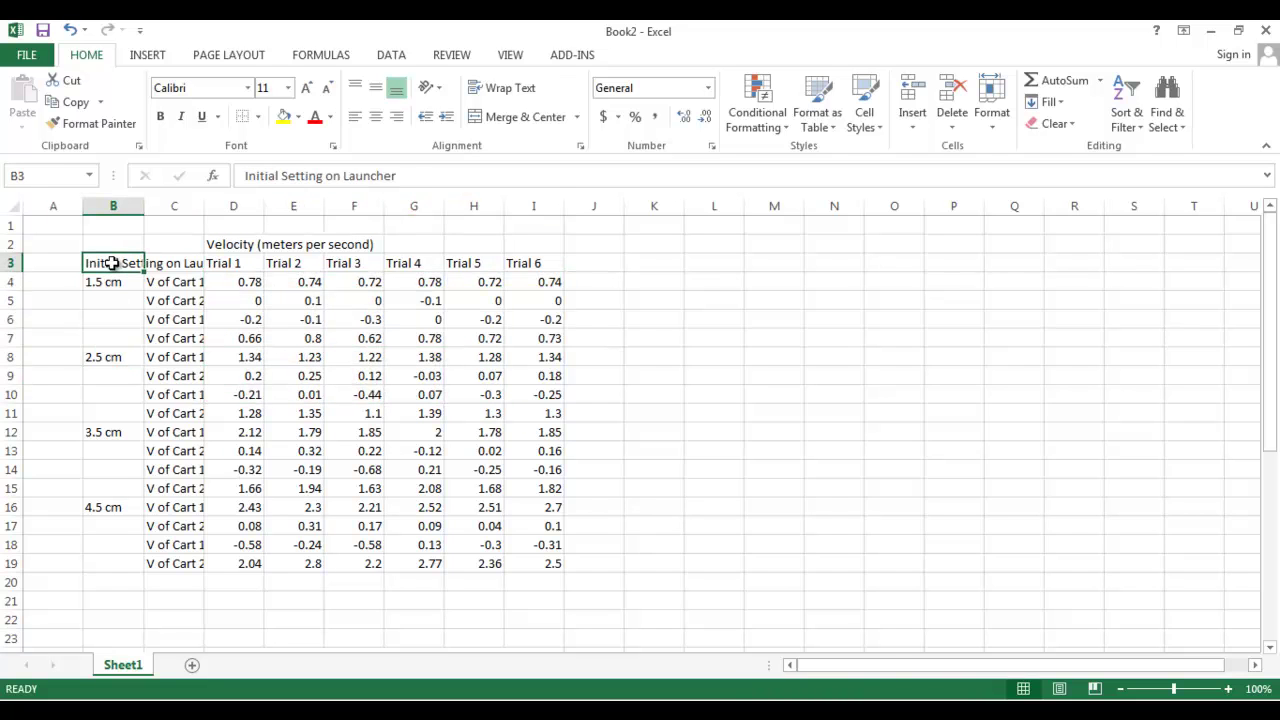
pyautogui.click(165, 282)
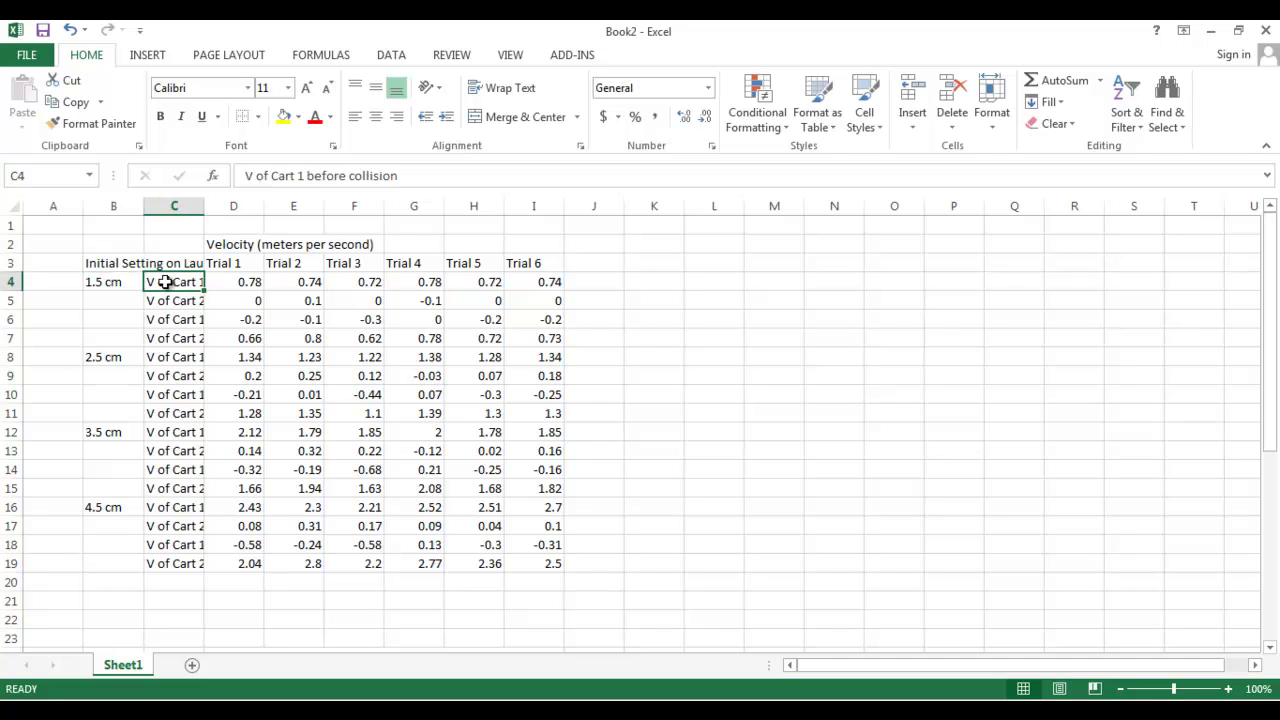
pyautogui.click(110, 262)
pyautogui.click(110, 283)
pyautogui.click(160, 284)
pyautogui.click(113, 264)
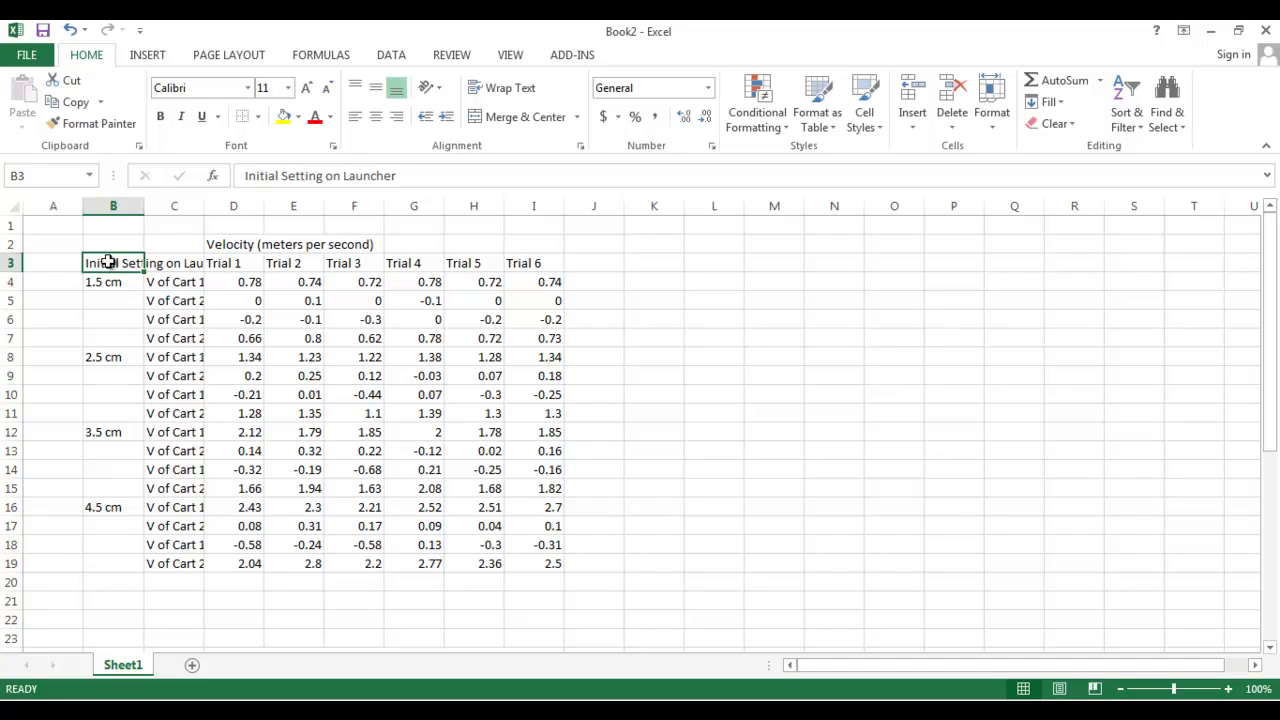
pyautogui.moveTo(144, 207); pyautogui.dragTo(247, 221)
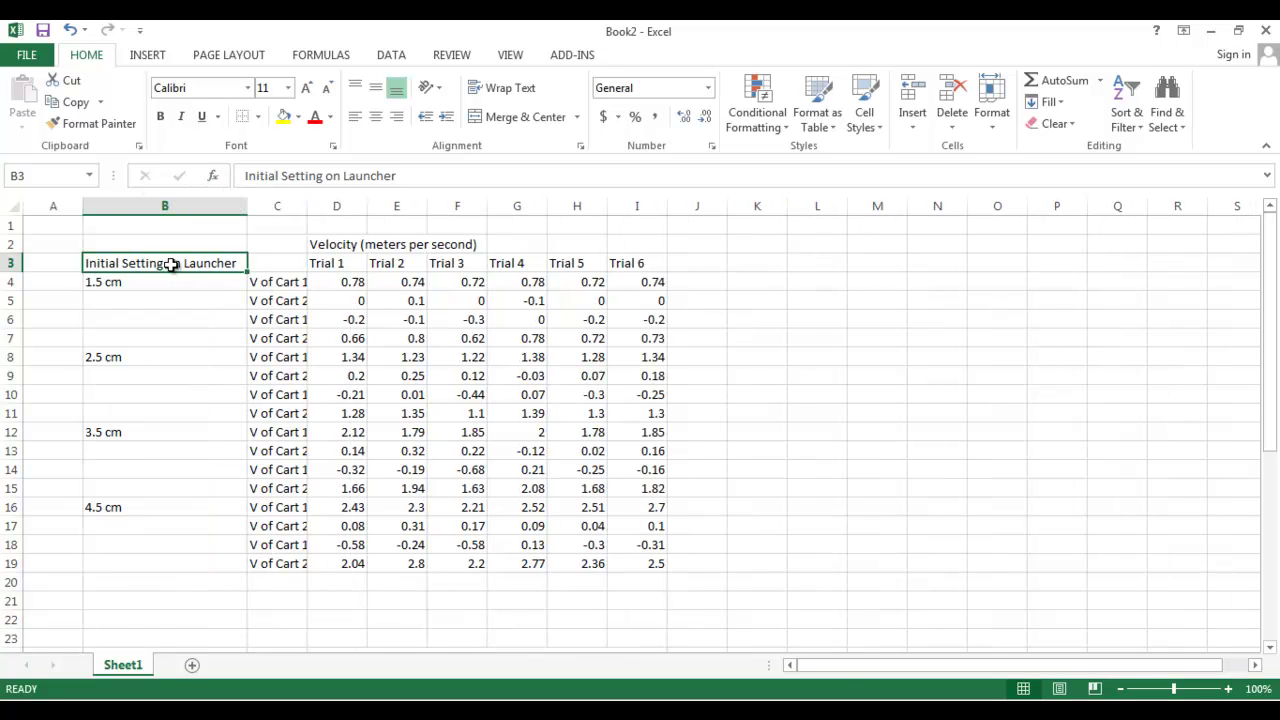
pyautogui.moveTo(306, 205); pyautogui.dragTo(421, 205)
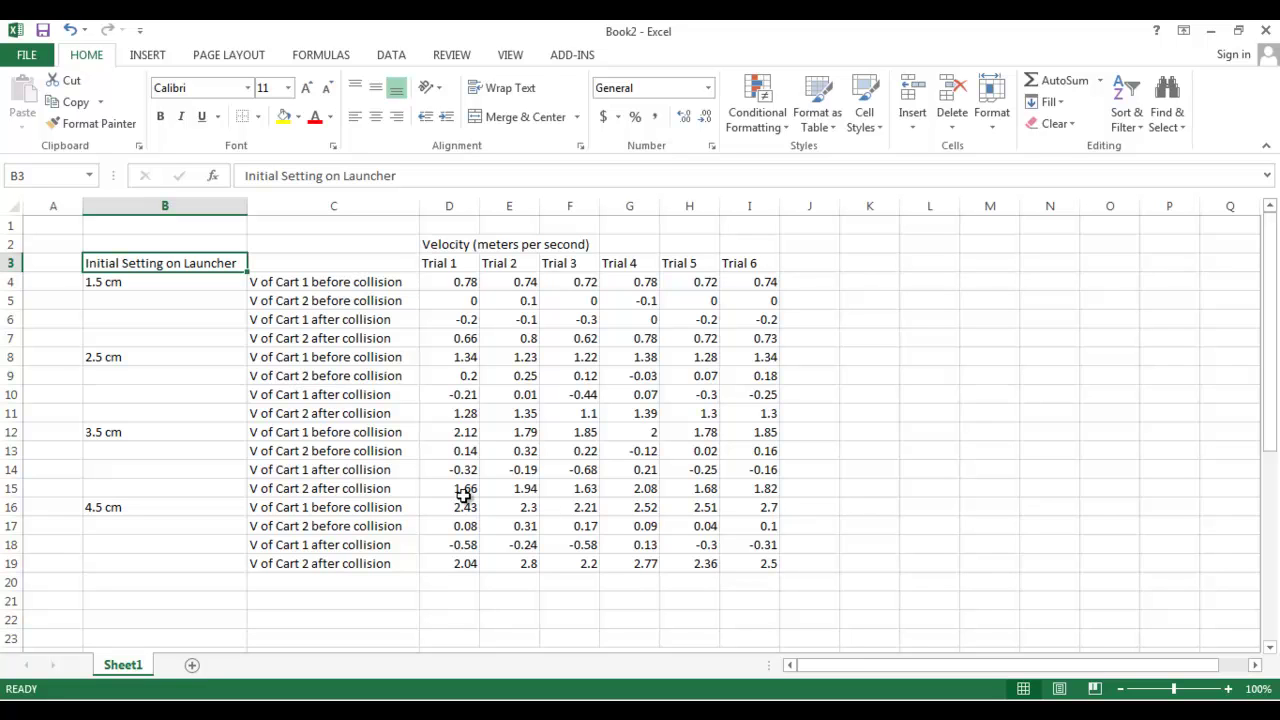
# Step: Change the font of the entire worksheet to Tw Cen MT
pyautogui.click(12, 208)
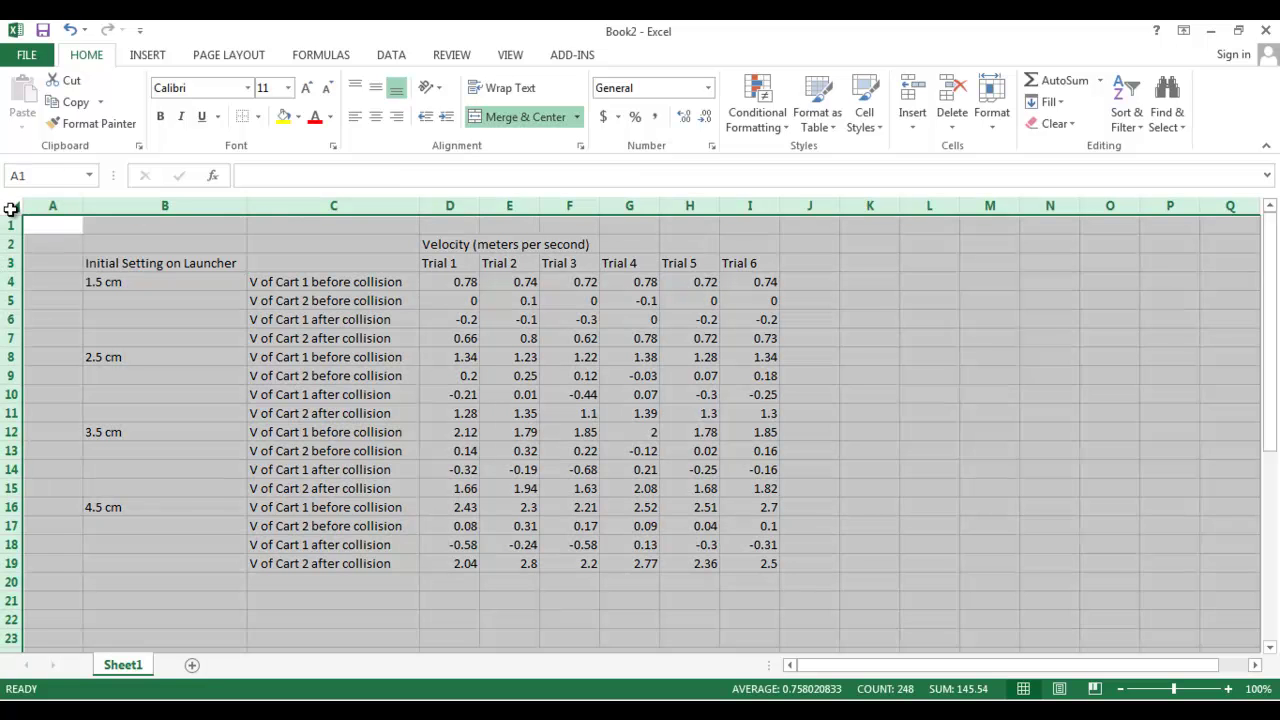
pyautogui.click(248, 87)
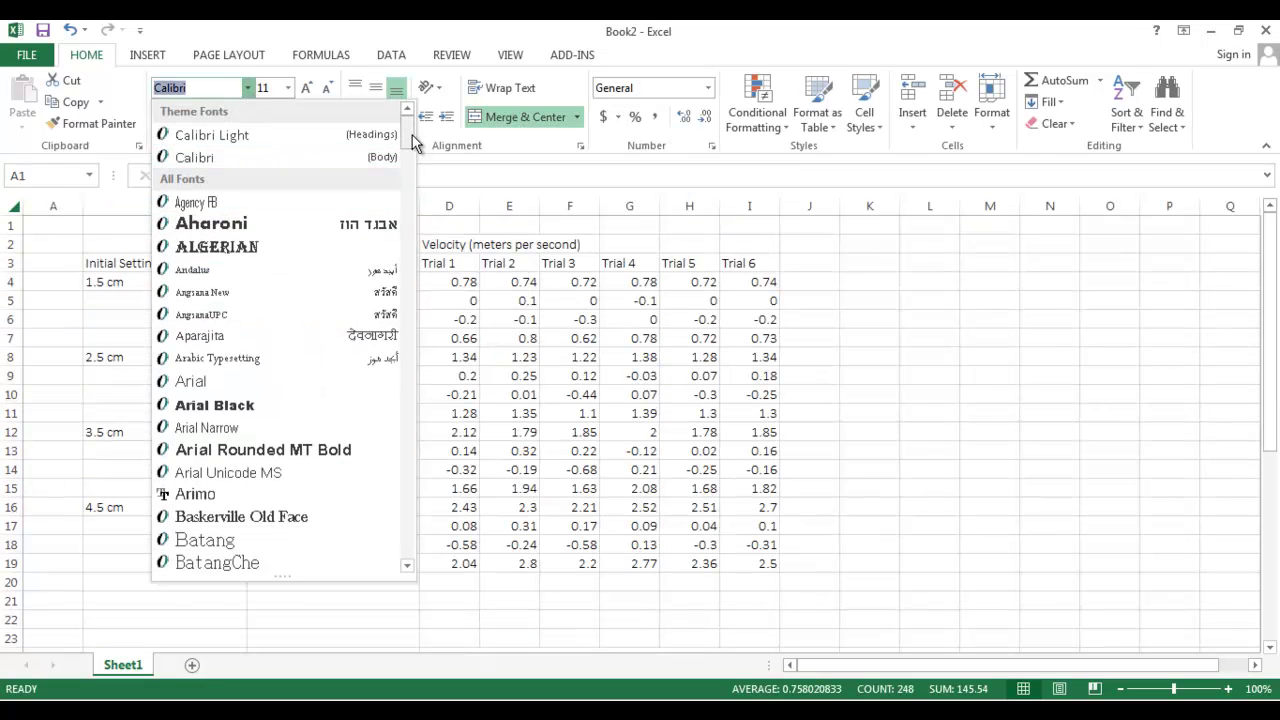
pyautogui.moveTo(414, 143); pyautogui.dragTo(409, 522)
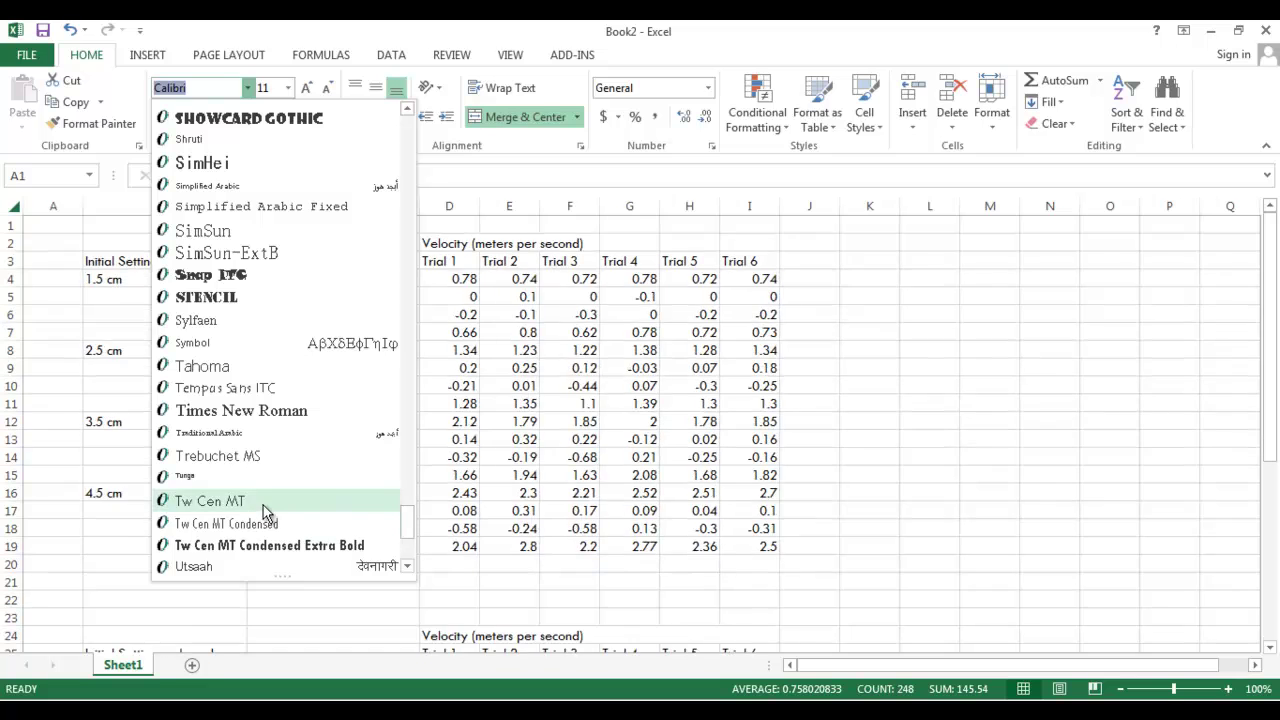
pyautogui.click(265, 508)
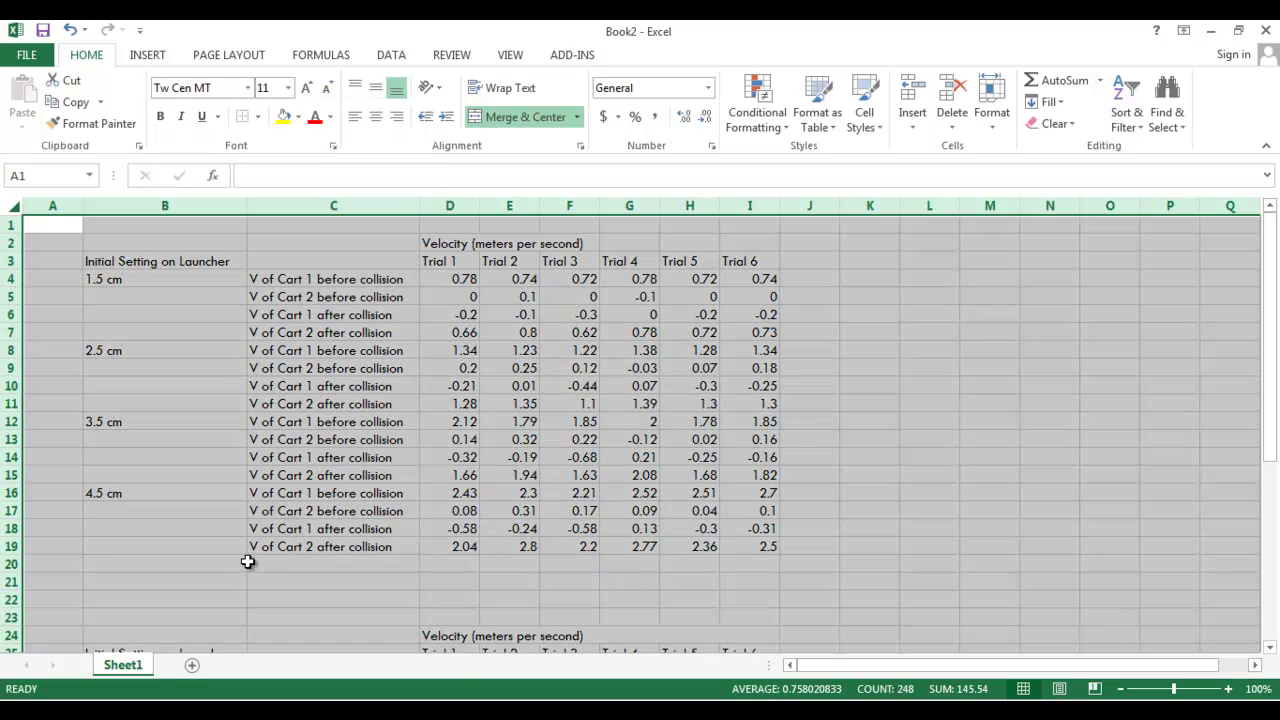
pyautogui.click(246, 528)
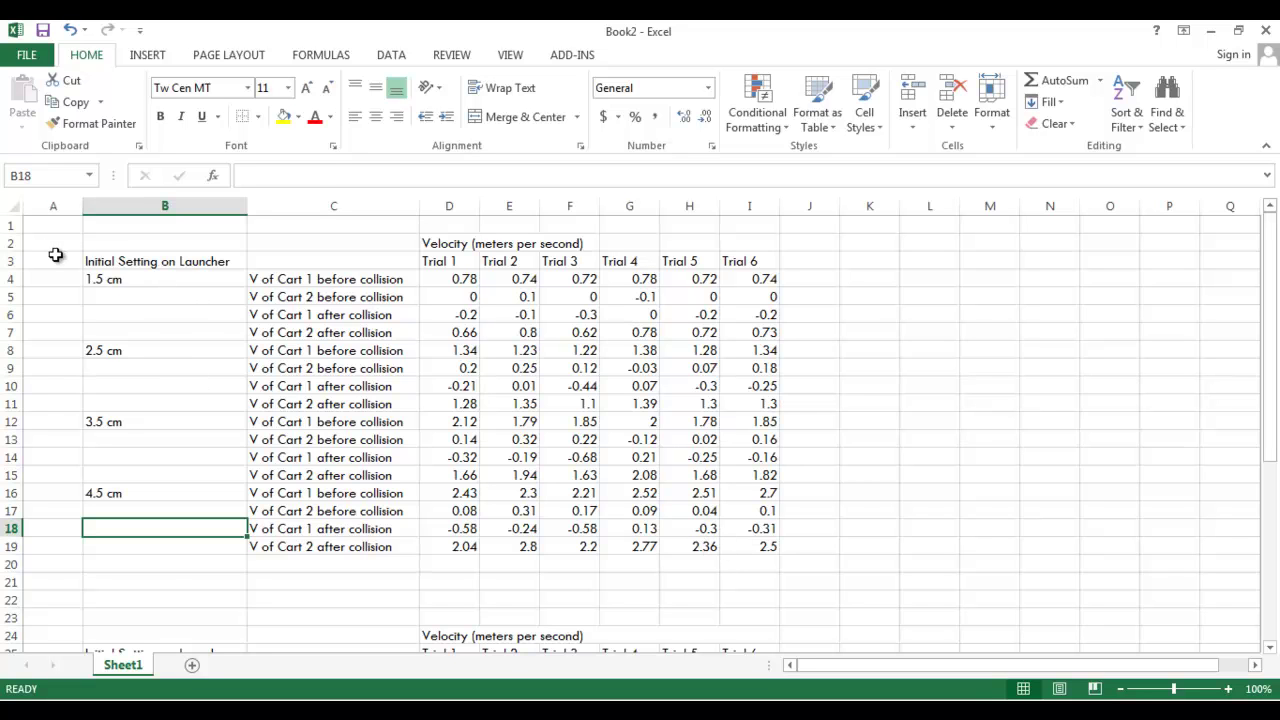
# Step: Set the font size of the velocity table in B2:I19 to 12
pyautogui.click(97, 260)
pyautogui.moveTo(97, 260); pyautogui.dragTo(509, 297)
pyautogui.moveTo(177, 243); pyautogui.dragTo(749, 549)
pyautogui.click(306, 89)
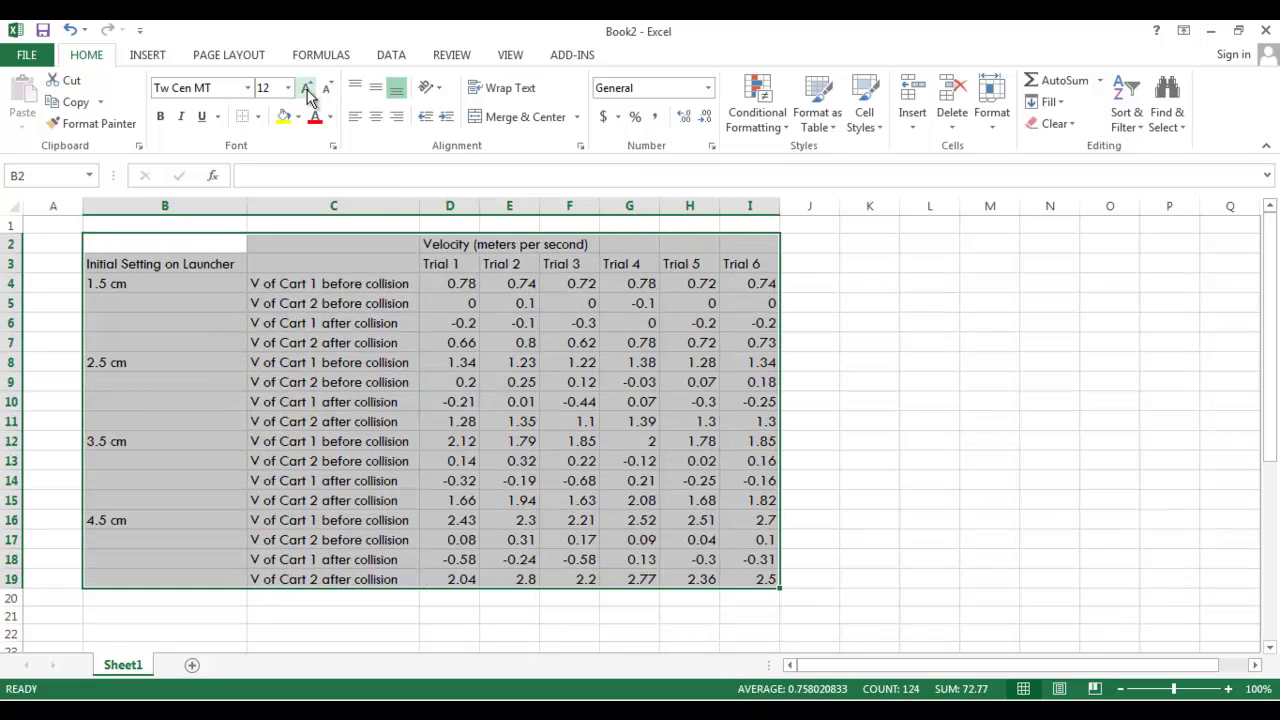
pyautogui.click(306, 89)
pyautogui.click(326, 89)
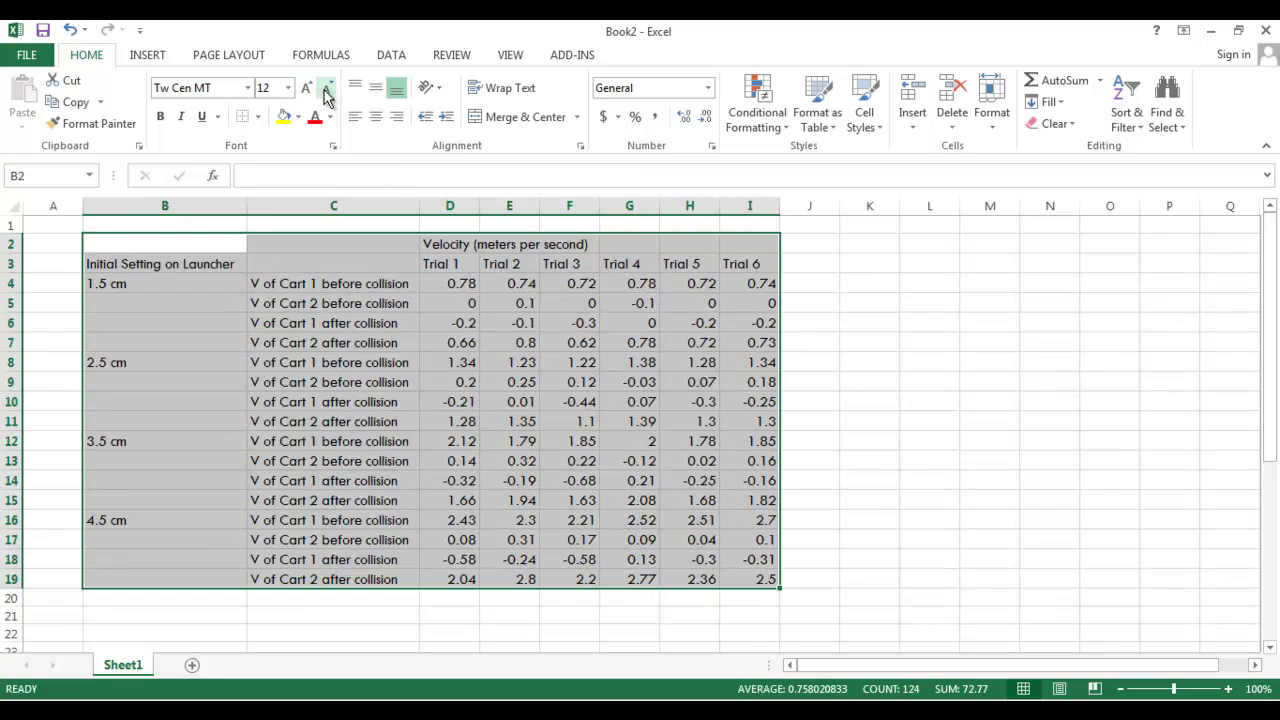
# Step: Examine the velocity values in D4:I19 for differences in the number of decimal places
pyautogui.moveTo(740, 580); pyautogui.dragTo(463, 287)
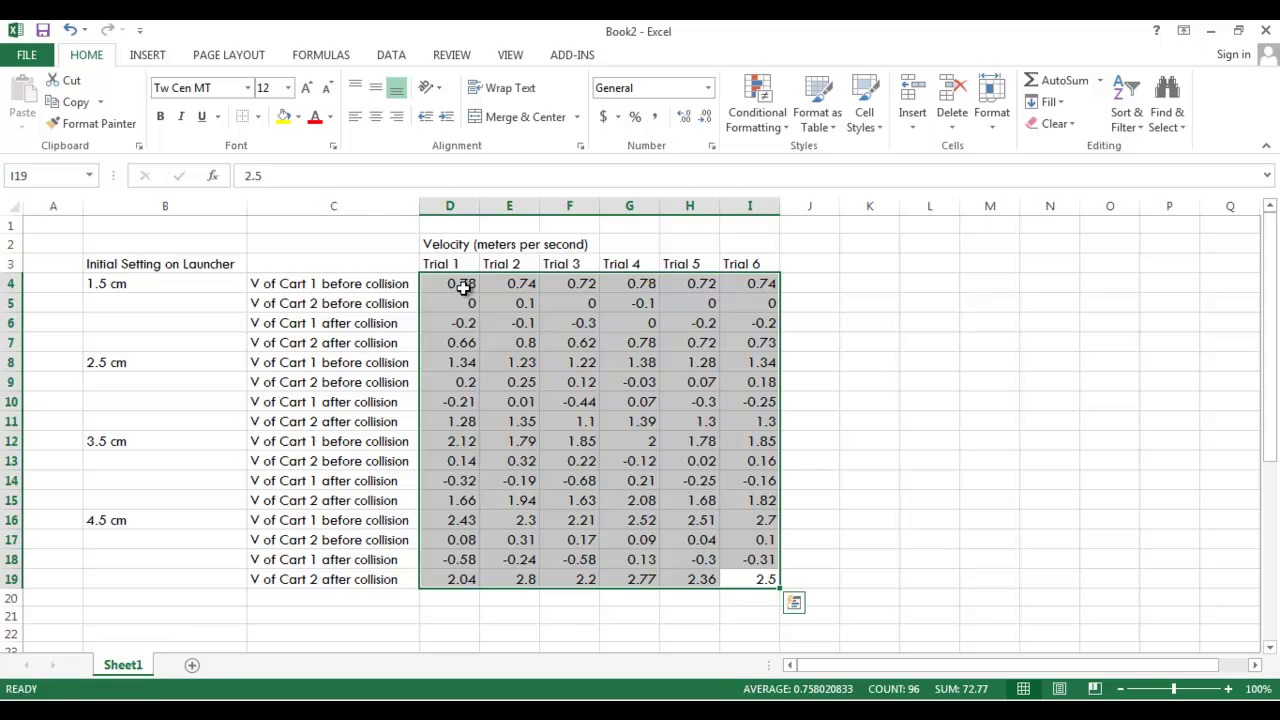
pyautogui.click(464, 303)
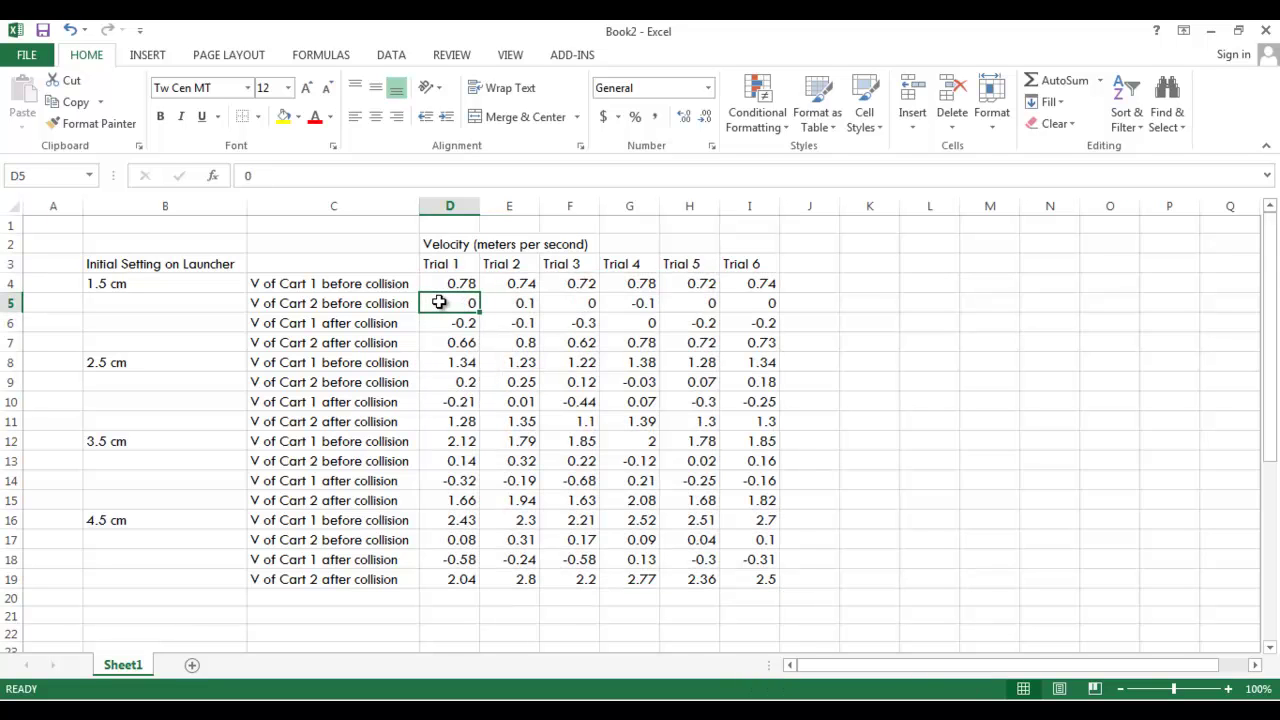
pyautogui.click(508, 302)
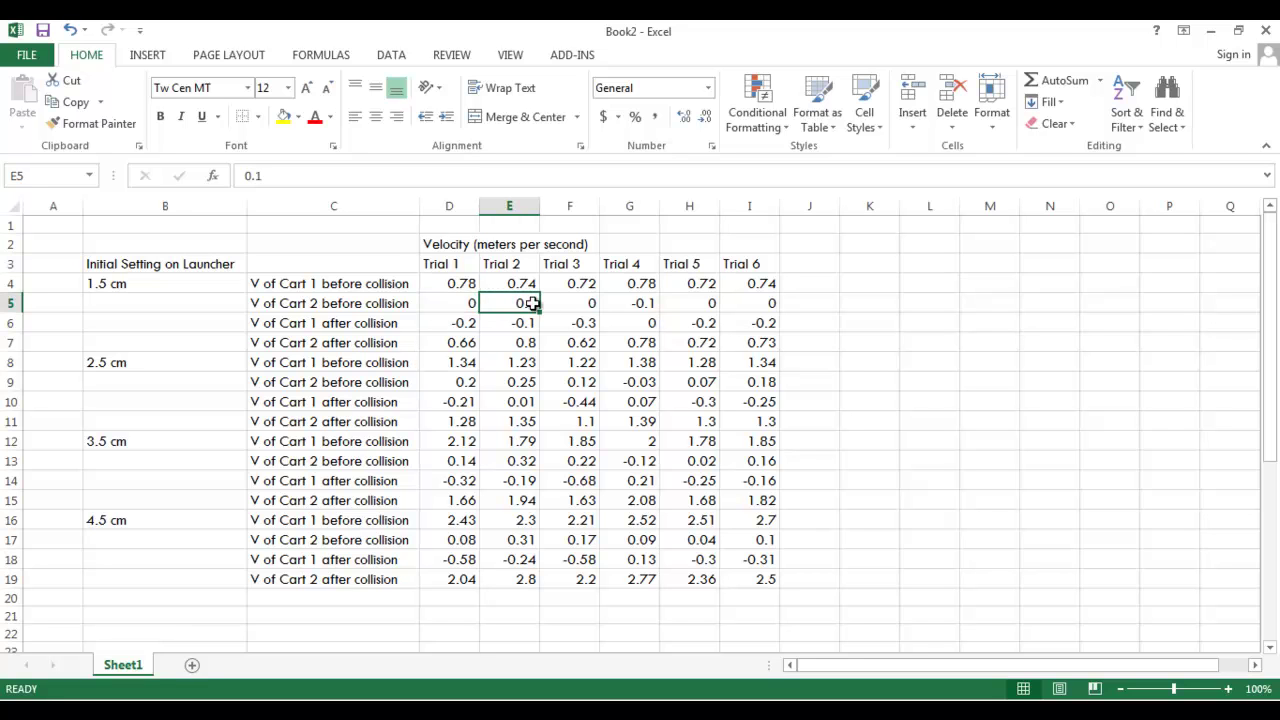
pyautogui.click(632, 443)
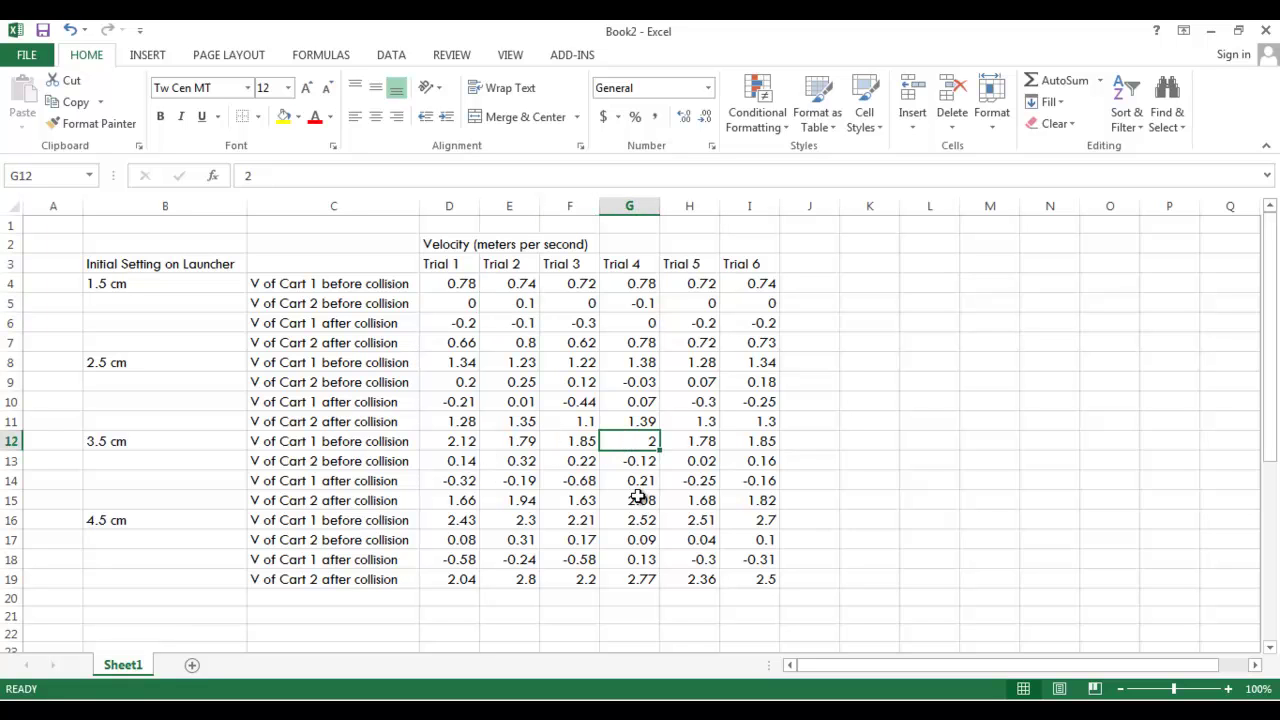
pyautogui.click(638, 500)
pyautogui.click(586, 499)
pyautogui.click(526, 499)
pyautogui.click(517, 521)
pyautogui.click(645, 559)
pyautogui.moveTo(750, 580); pyautogui.dragTo(465, 285)
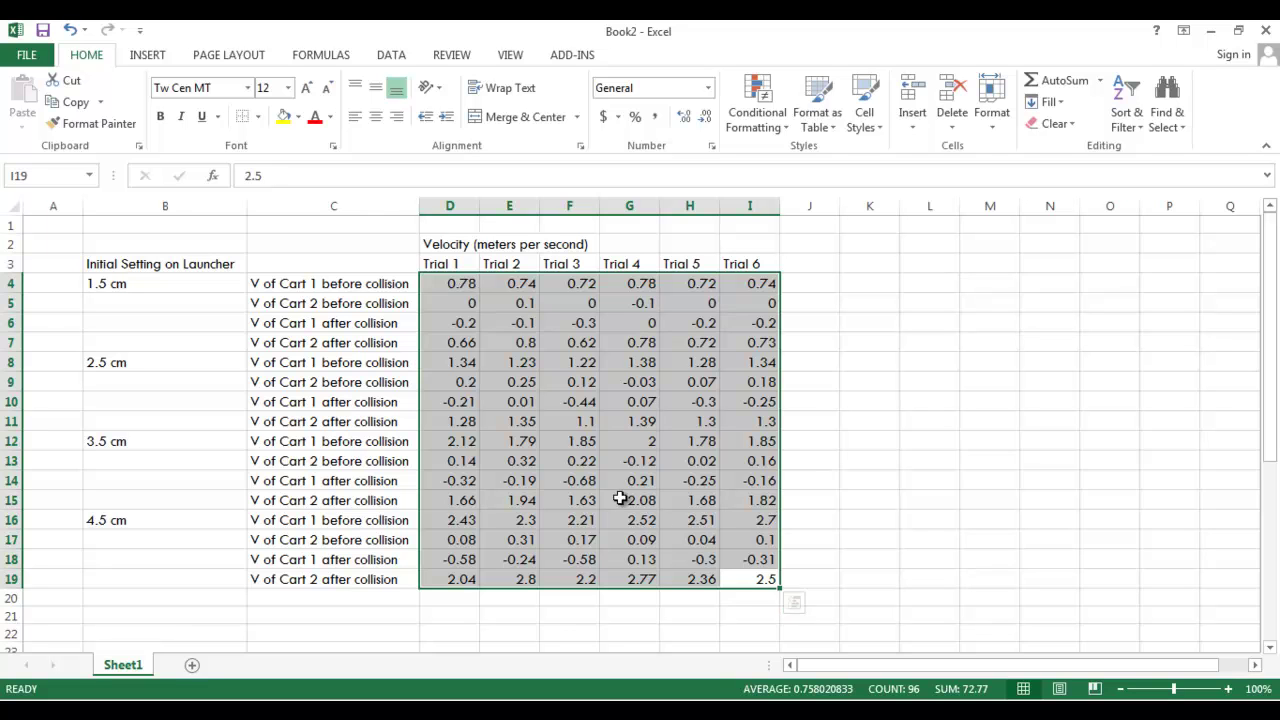
pyautogui.click(766, 539)
pyautogui.moveTo(766, 580); pyautogui.dragTo(460, 277)
pyautogui.click(451, 284)
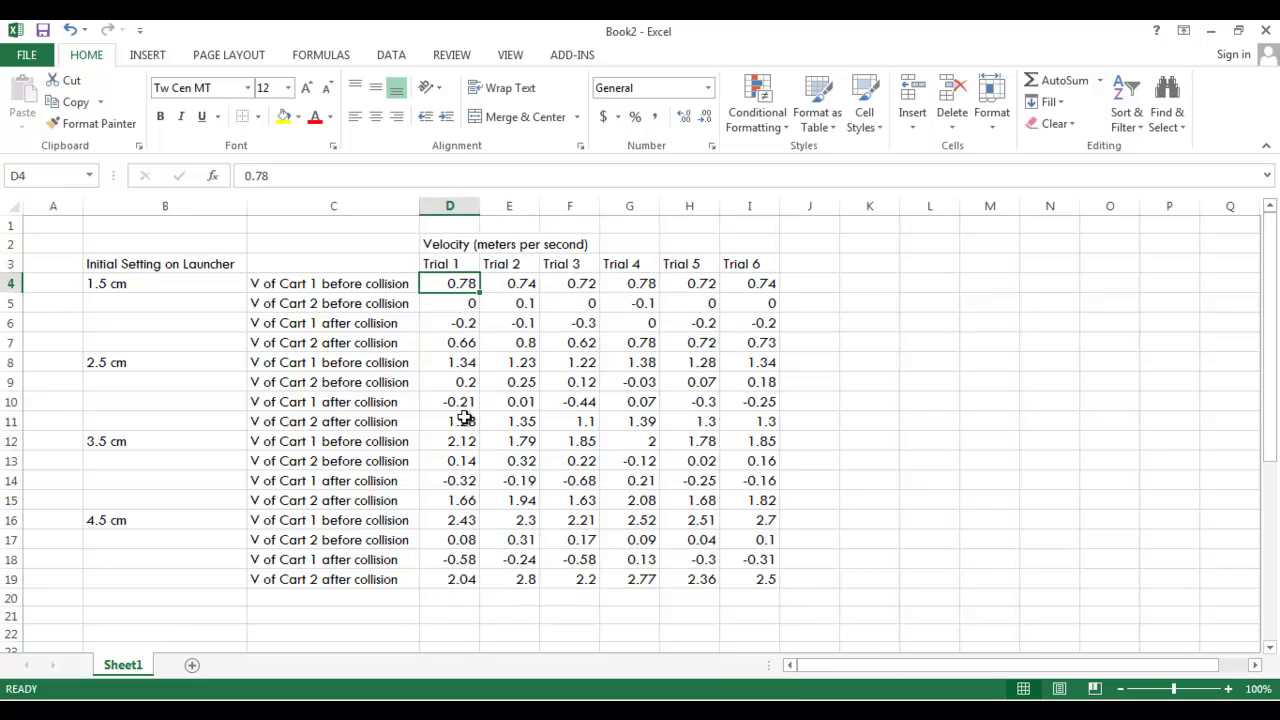
# Step: Try to enter -0.20 as the Trial 1 velocity of Cart 1 after collision in cell D6
pyautogui.click(459, 321)
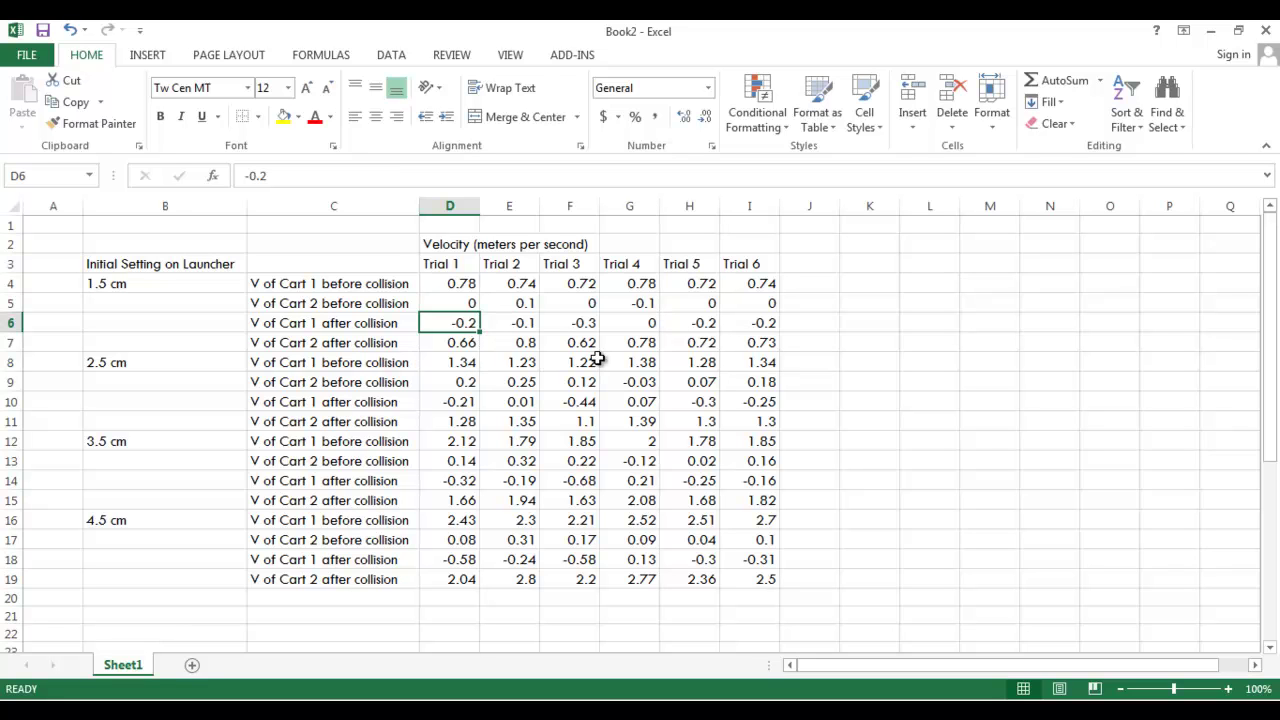
pyautogui.write('-0.20')
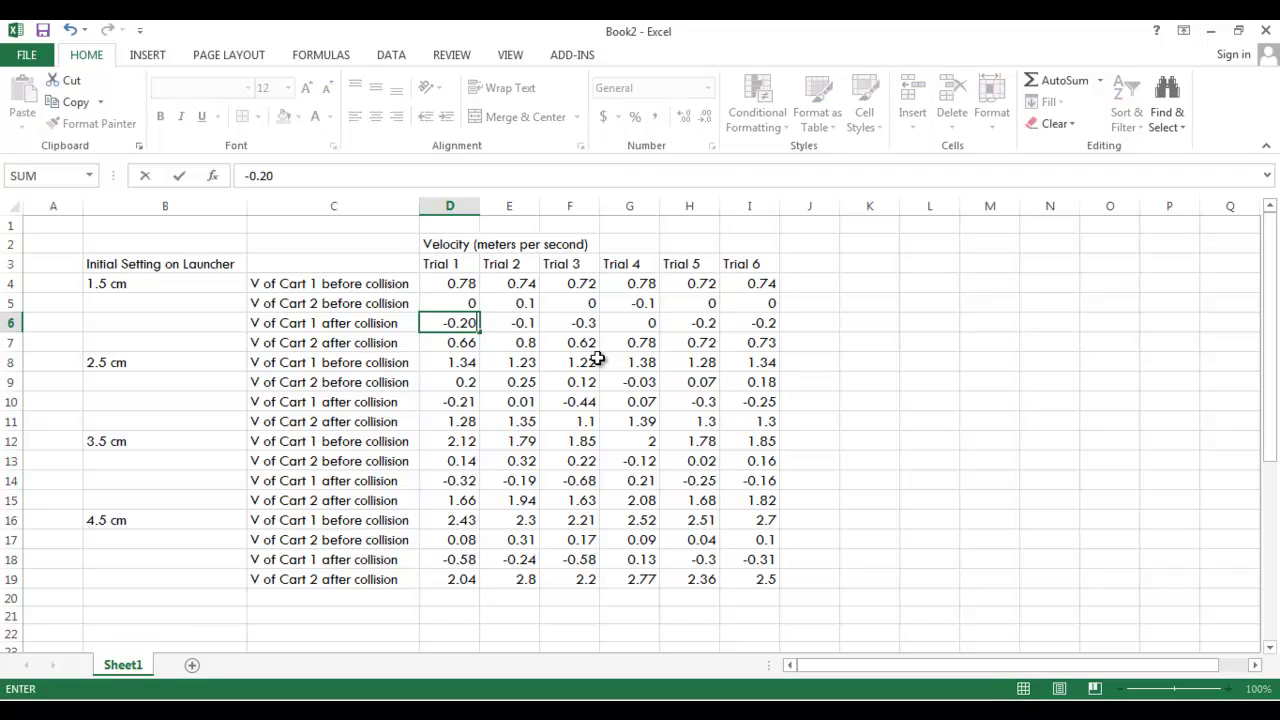
pyautogui.press('Return')
pyautogui.press('Up')
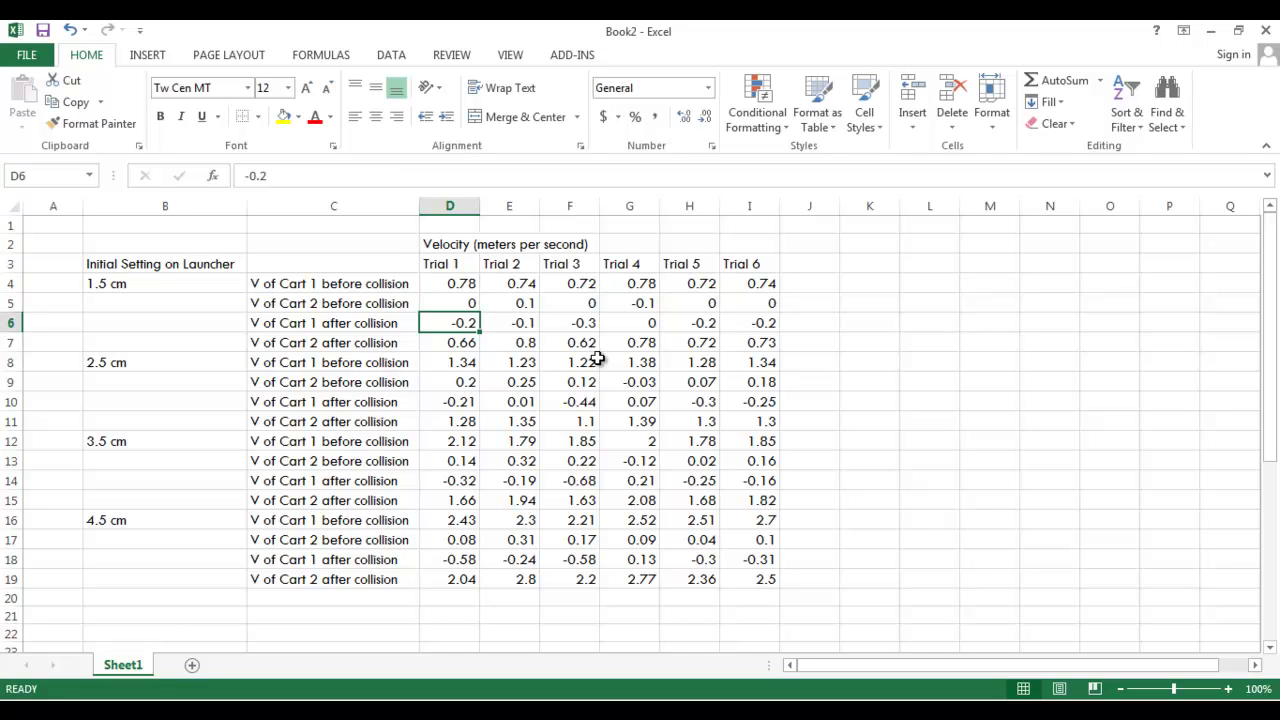
# Step: Format the velocity values in D4:I19 as Number with 2 decimal places
pyautogui.moveTo(766, 582); pyautogui.dragTo(468, 283)
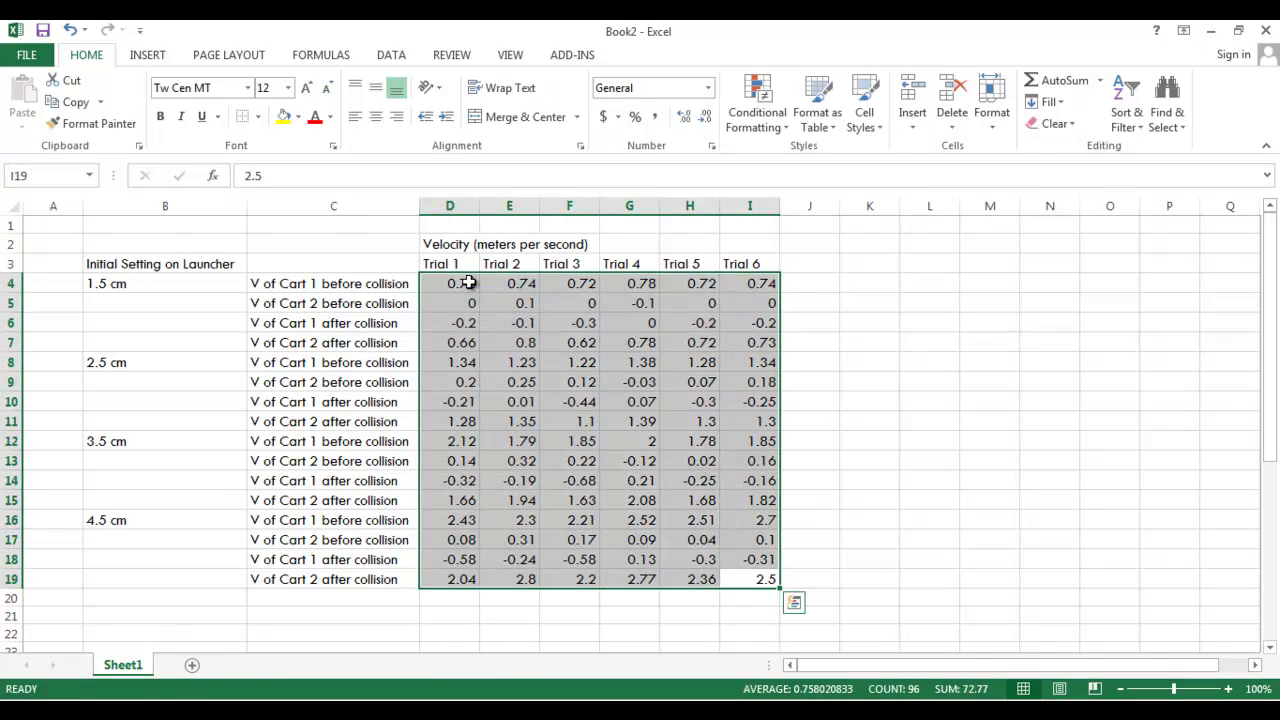
pyautogui.click(997, 128)
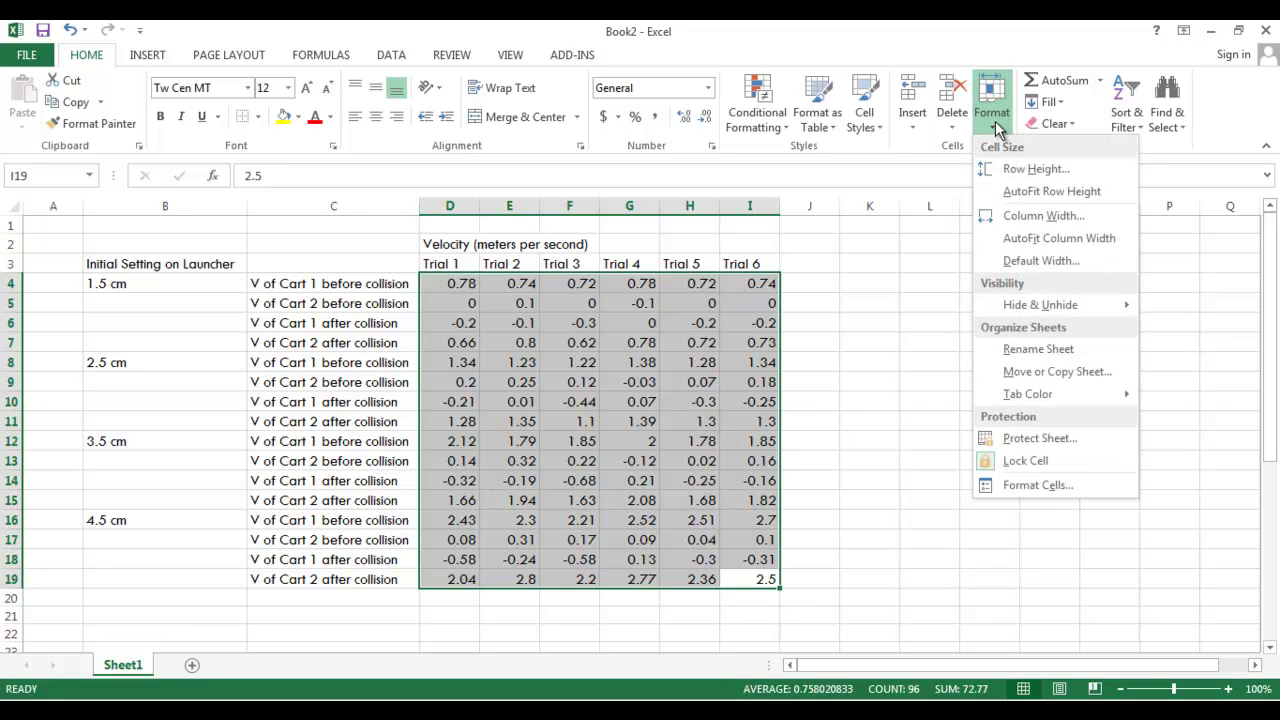
pyautogui.click(1010, 496)
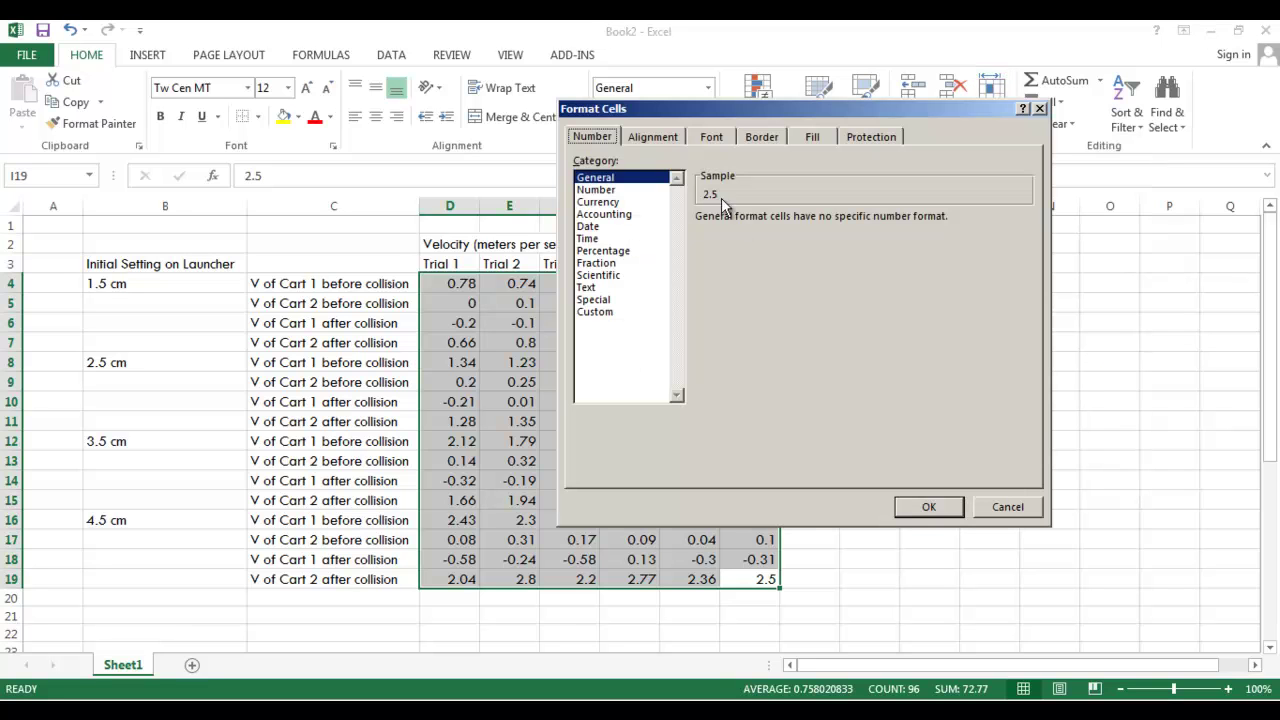
pyautogui.click(603, 191)
pyautogui.moveTo(689, 104); pyautogui.dragTo(254, 86)
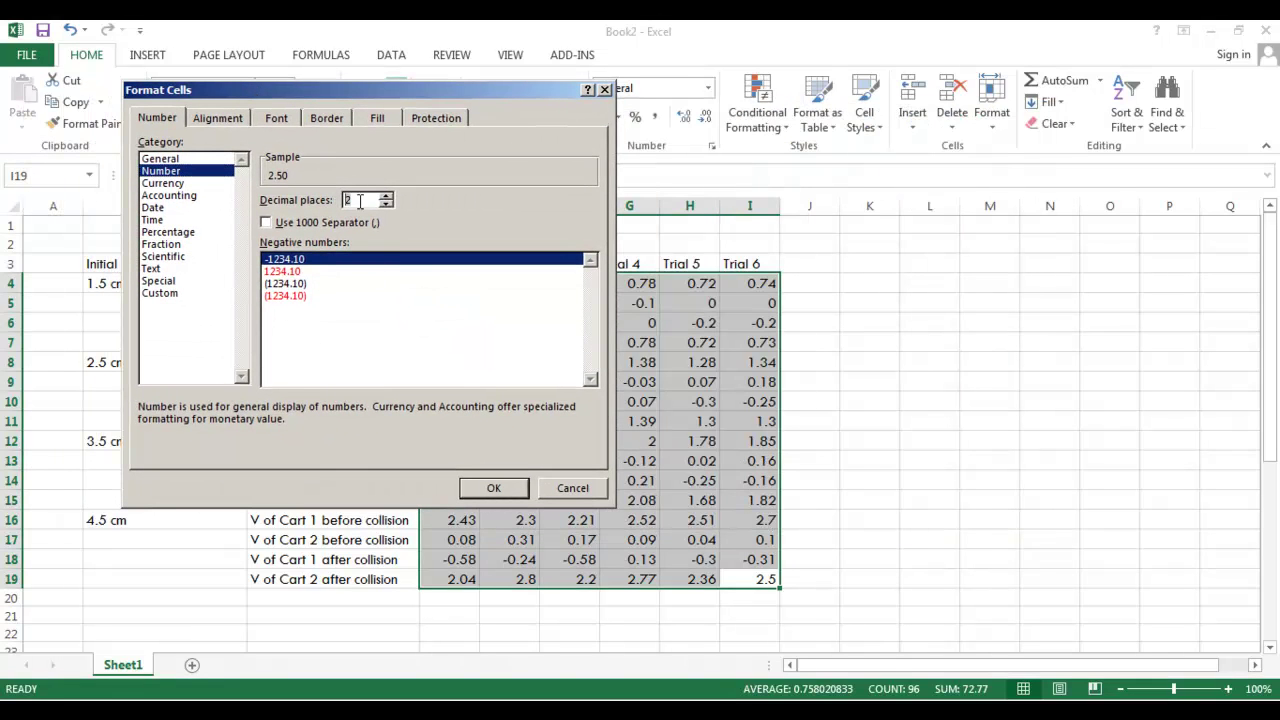
pyautogui.click(494, 488)
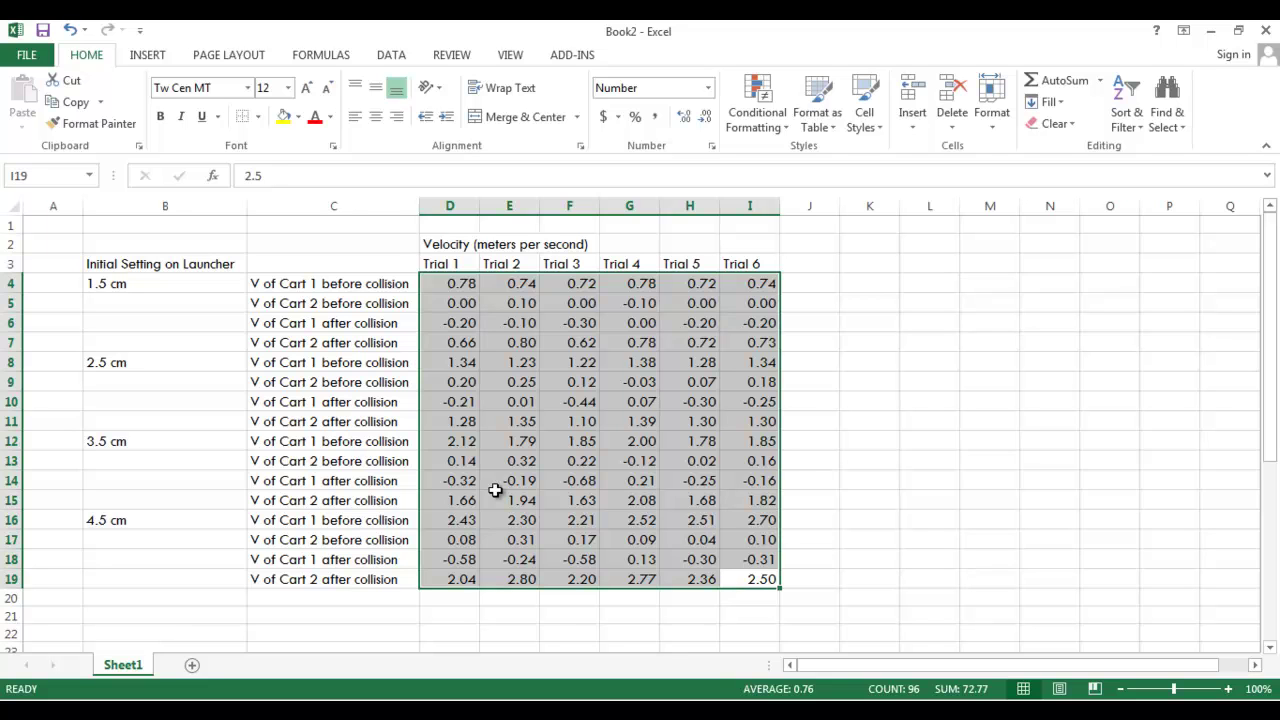
pyautogui.click(807, 421)
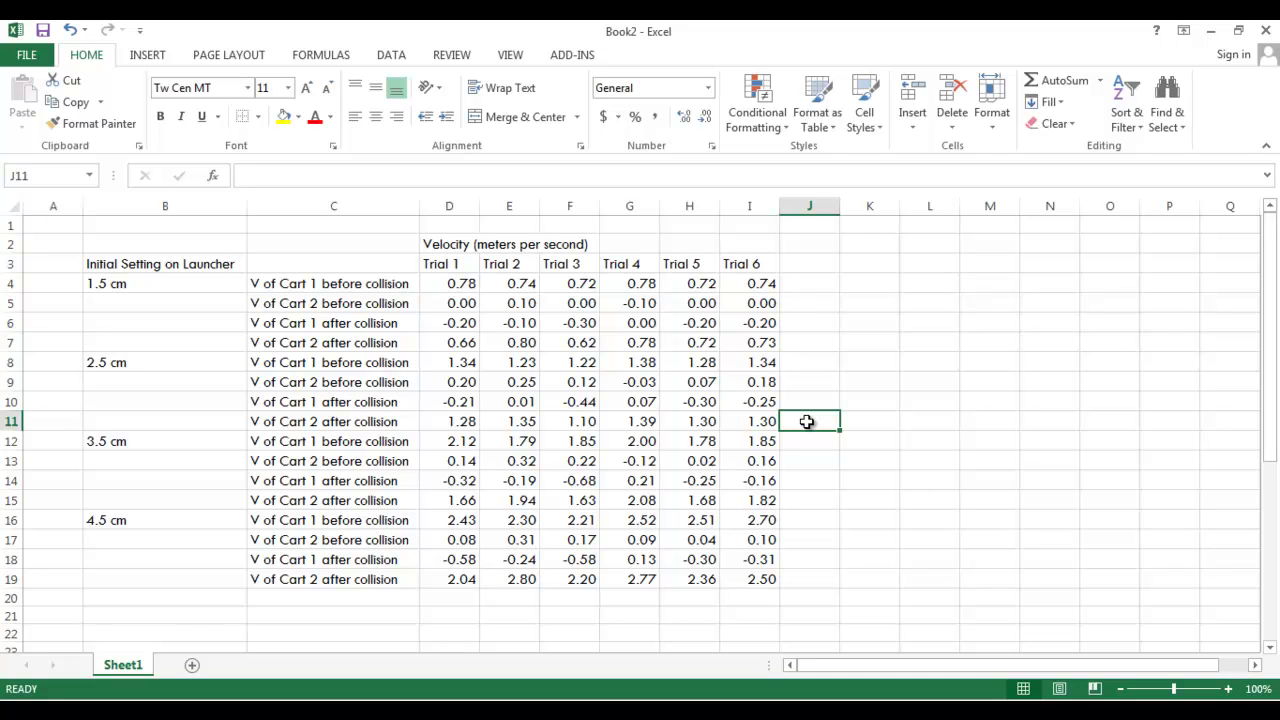
# Step: Review the velocity values, the headings above Trial 1 and the launcher setting column B3:B19
pyautogui.moveTo(750, 580); pyautogui.dragTo(470, 288)
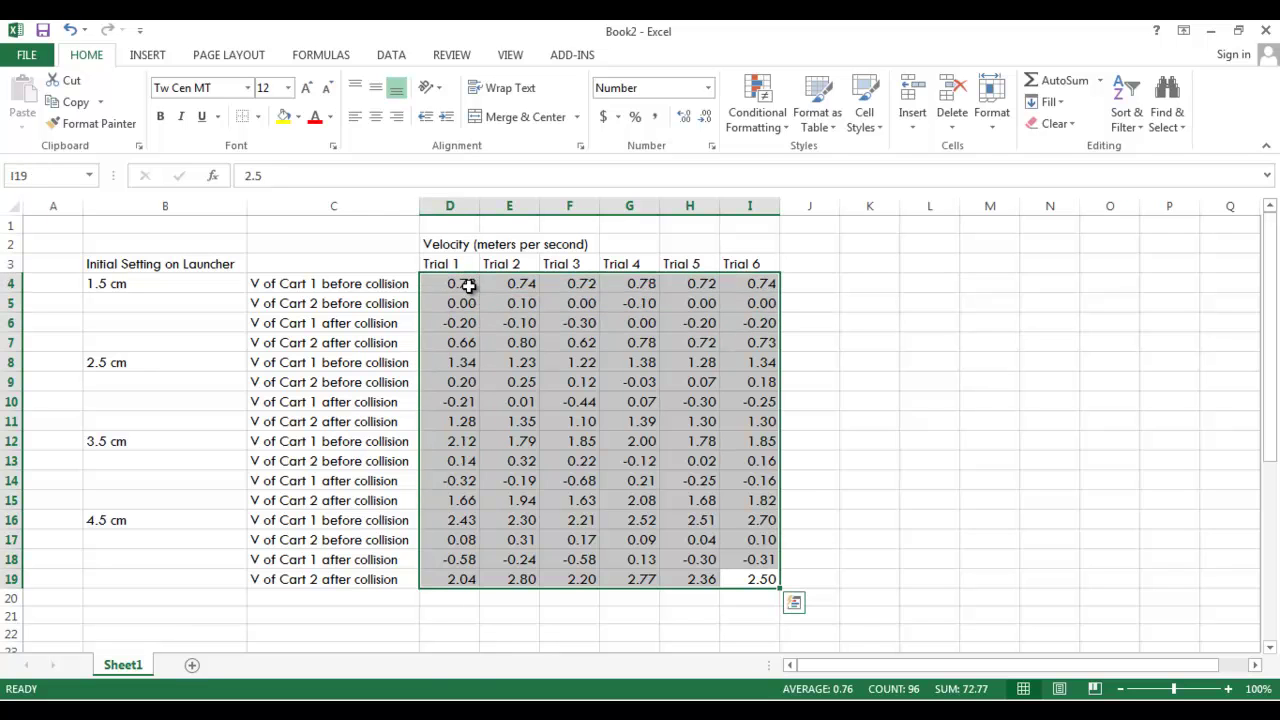
pyautogui.click(470, 287)
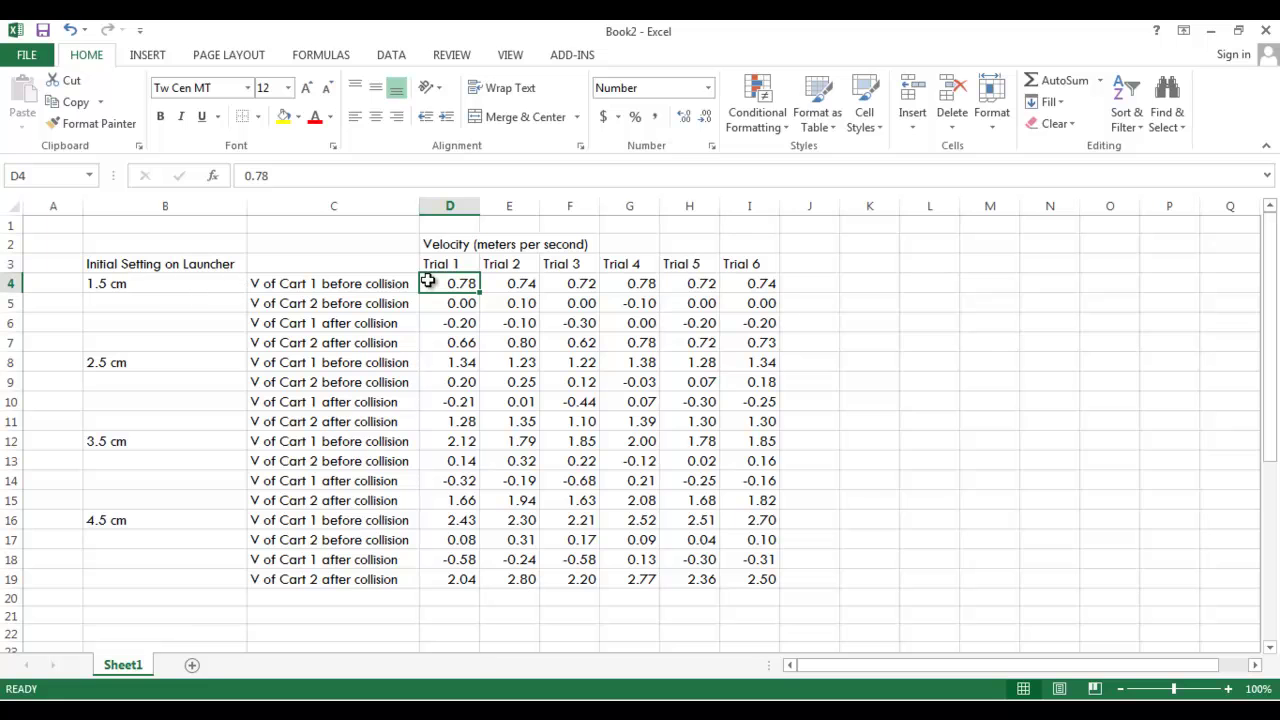
pyautogui.moveTo(463, 245)
pyautogui.mouseDown()
pyautogui.moveTo(766, 246)
pyautogui.moveTo(455, 245)
pyautogui.mouseUp()
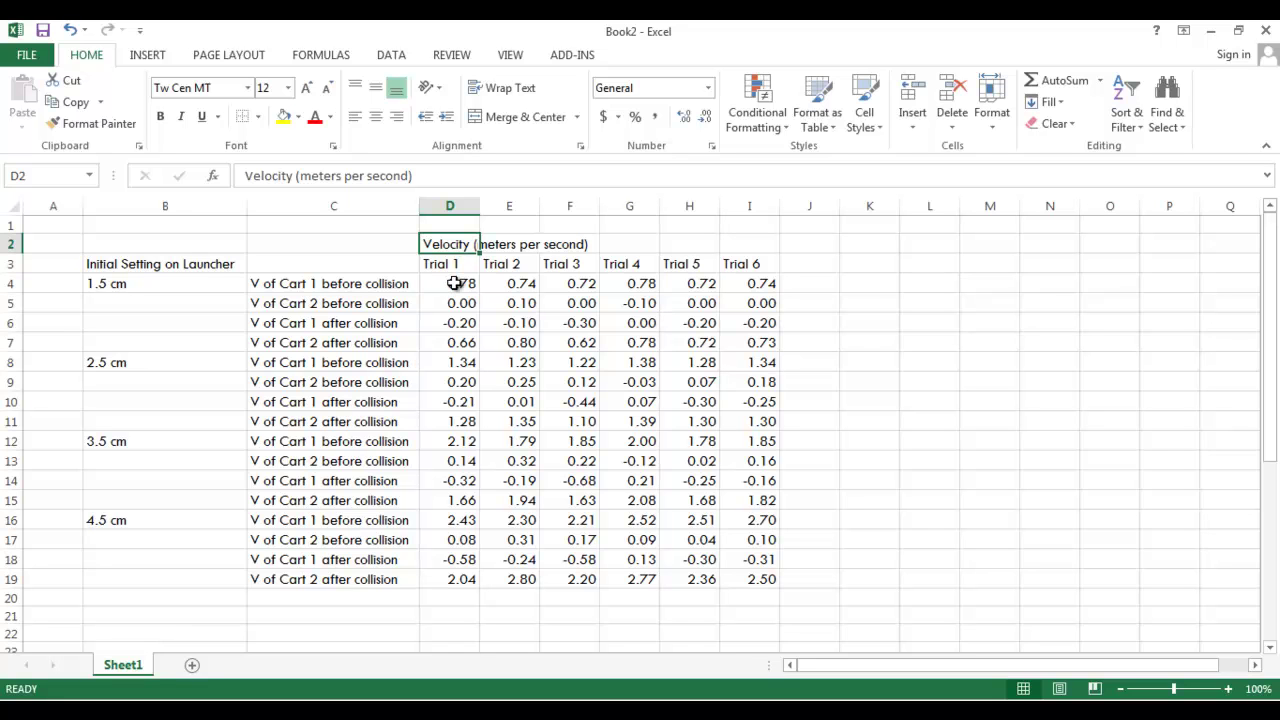
pyautogui.click(455, 284)
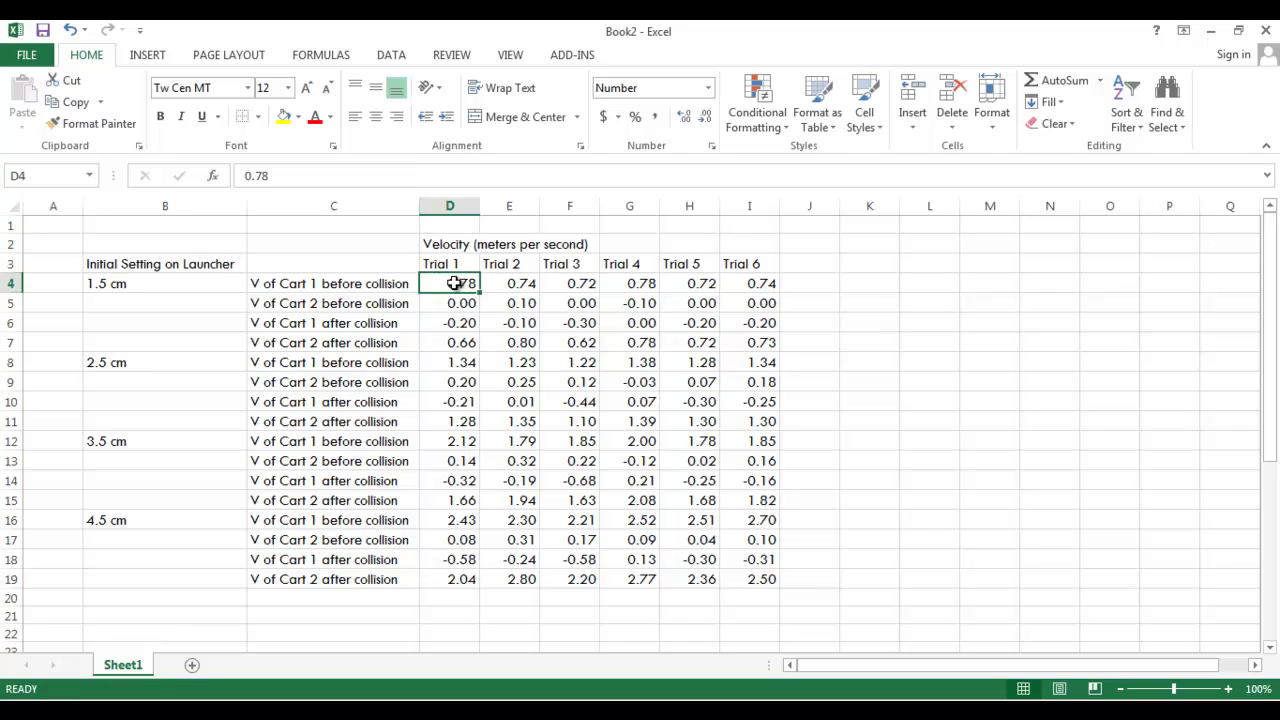
pyautogui.click(452, 264)
pyautogui.click(455, 245)
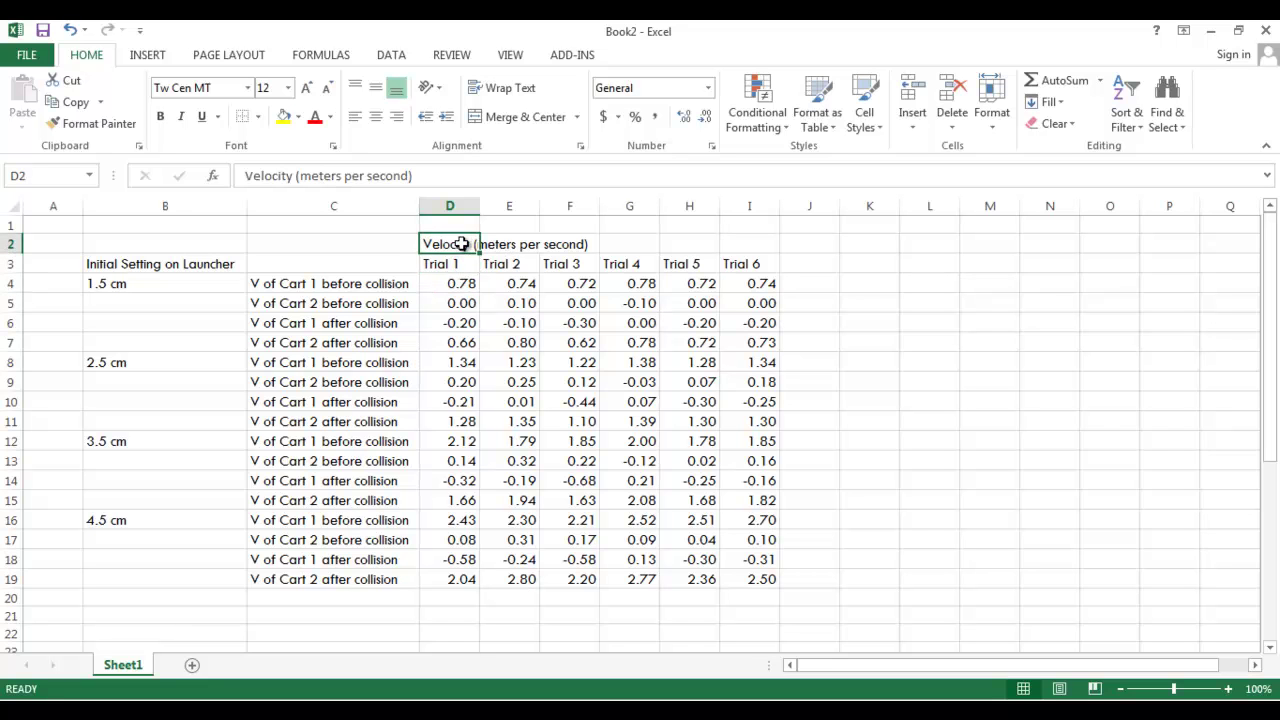
pyautogui.click(150, 281)
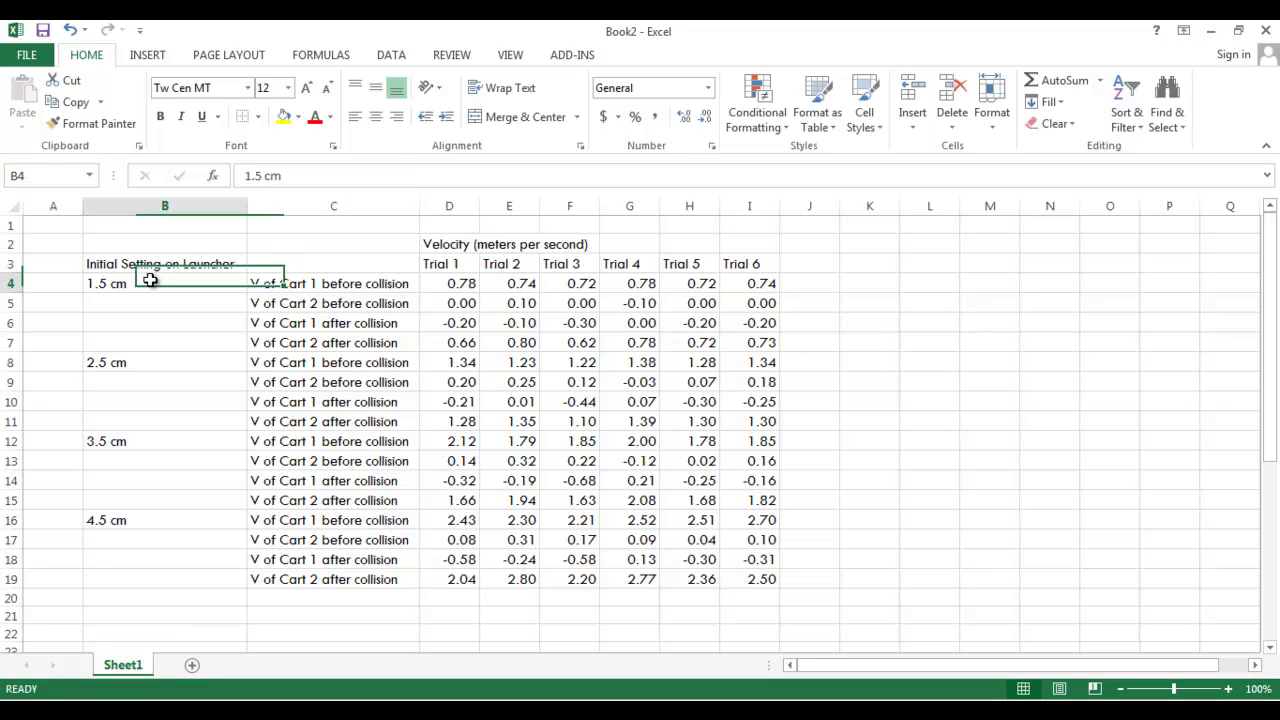
pyautogui.moveTo(149, 283)
pyautogui.mouseDown()
pyautogui.moveTo(143, 337)
pyautogui.moveTo(149, 289)
pyautogui.mouseUp()
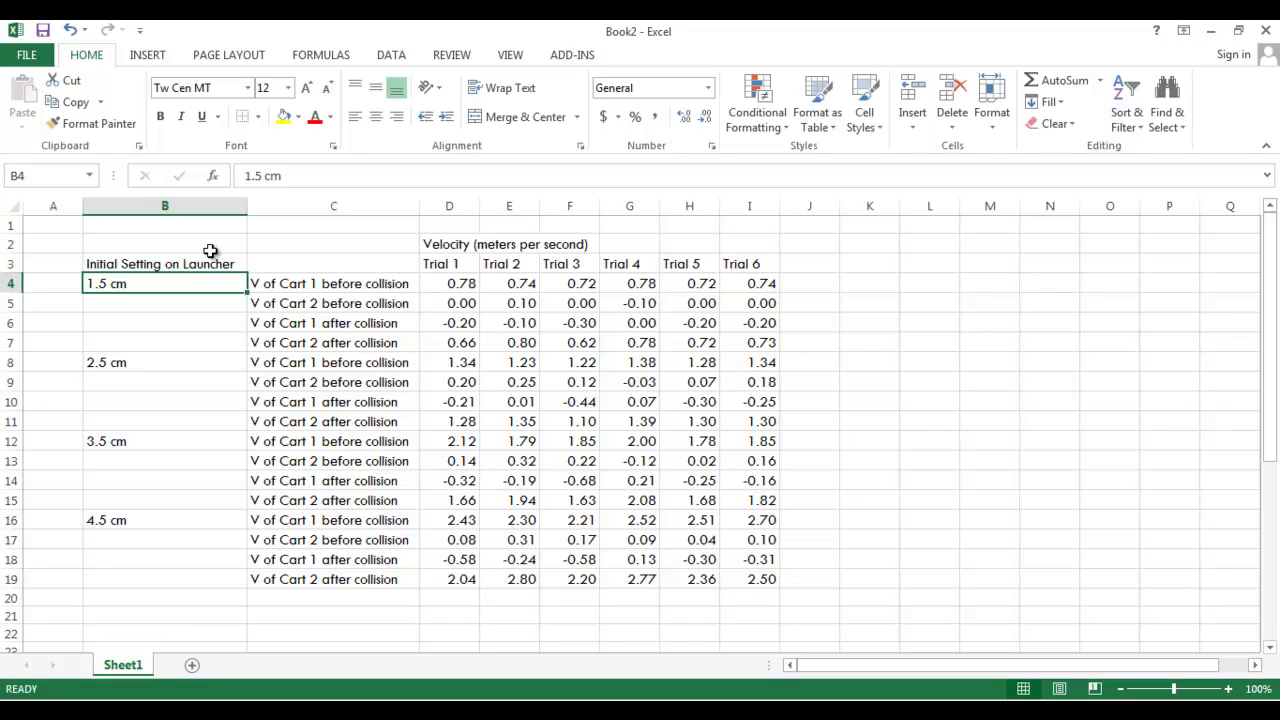
pyautogui.click(185, 265)
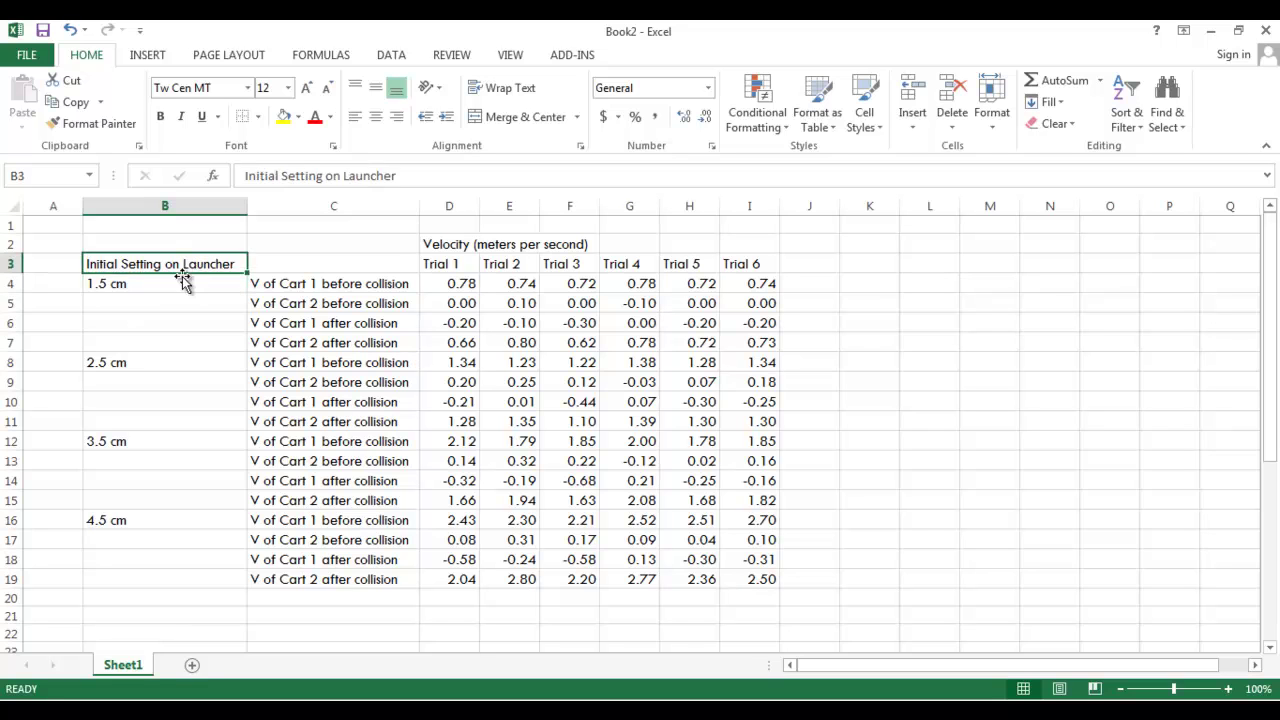
pyautogui.moveTo(180, 262); pyautogui.dragTo(185, 585)
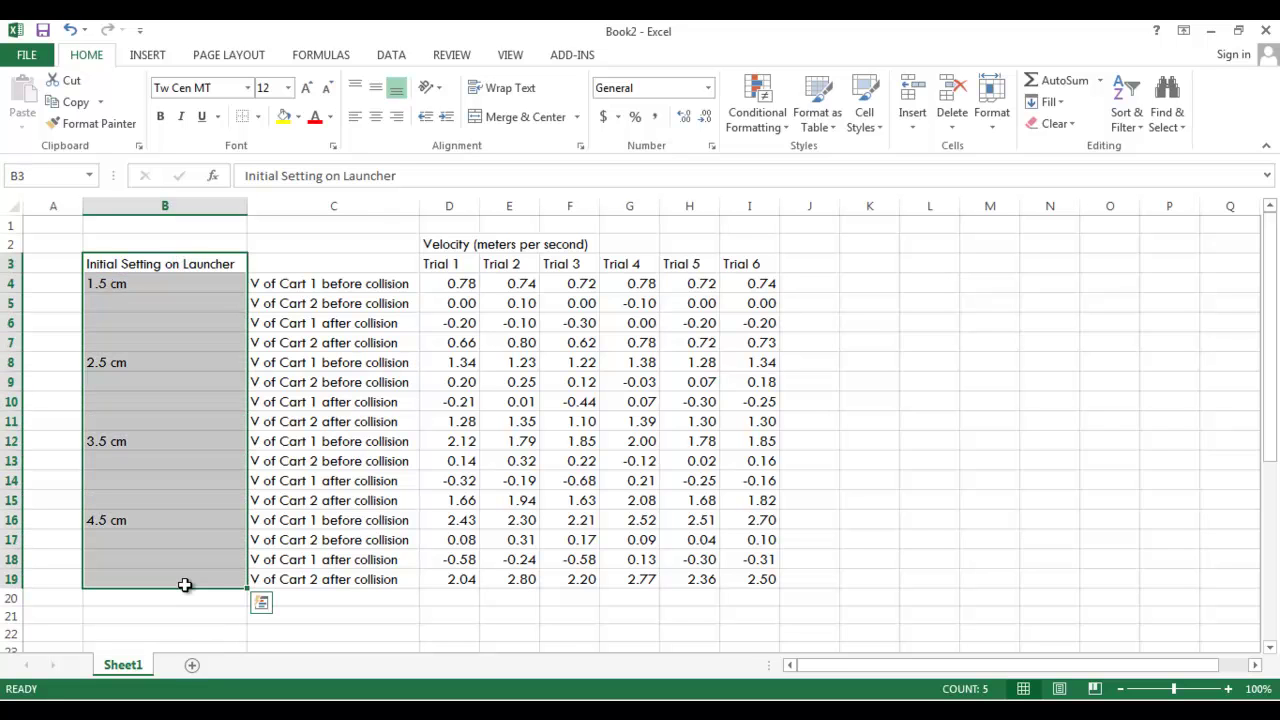
# Step: Wrap the "Initial Setting on Launcher" heading in B3, narrowing column B and heightening row 3 so it fits on three lines
pyautogui.click(168, 264)
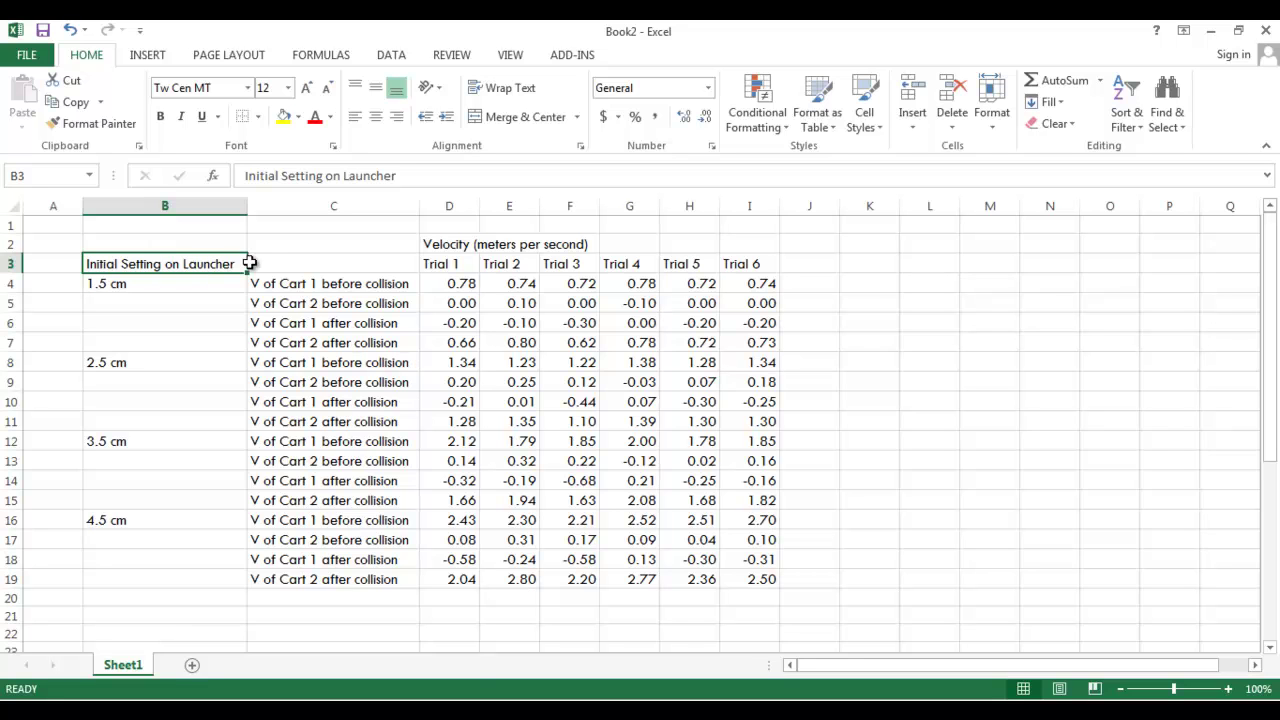
pyautogui.click(489, 88)
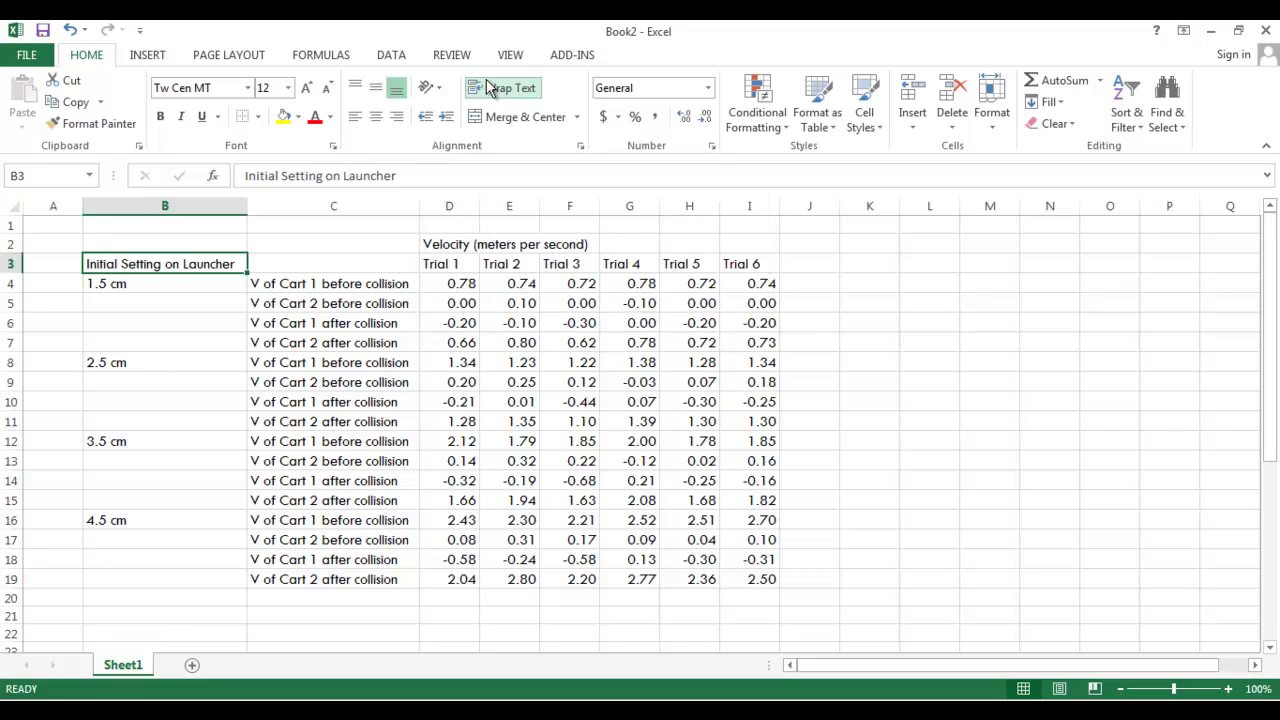
pyautogui.moveTo(248, 208); pyautogui.dragTo(161, 207)
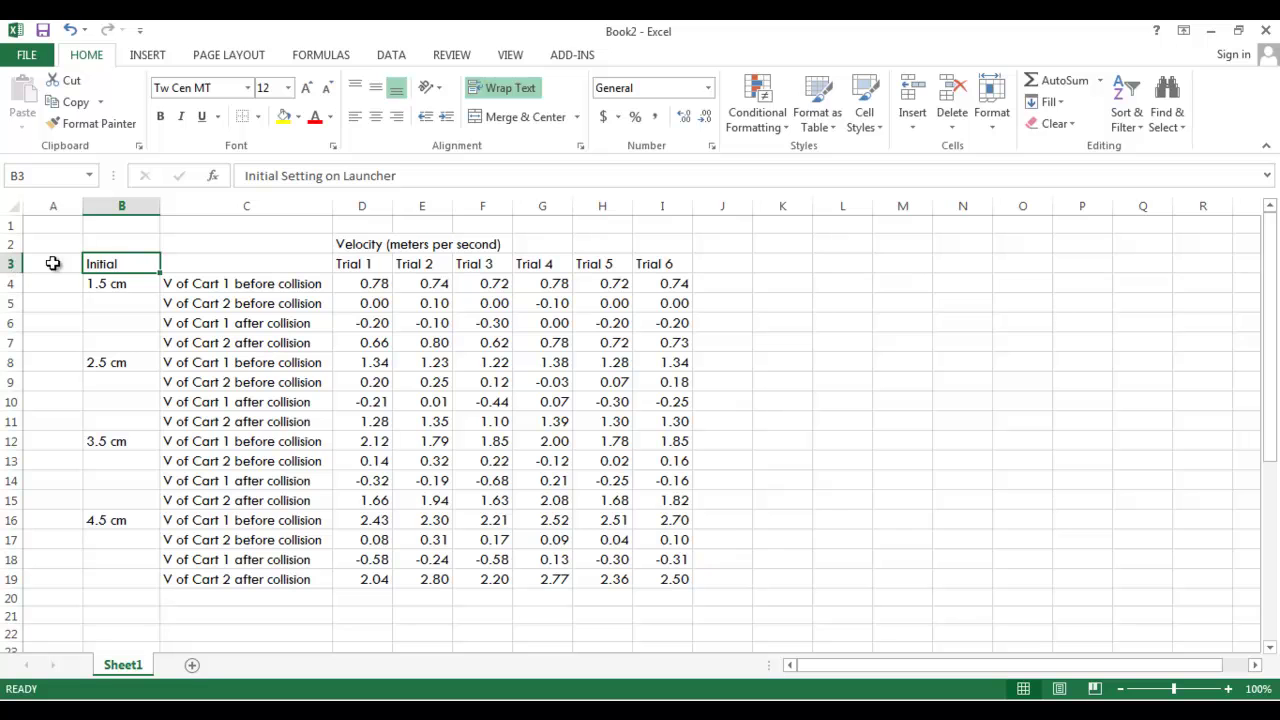
pyautogui.moveTo(12, 273); pyautogui.dragTo(14, 312)
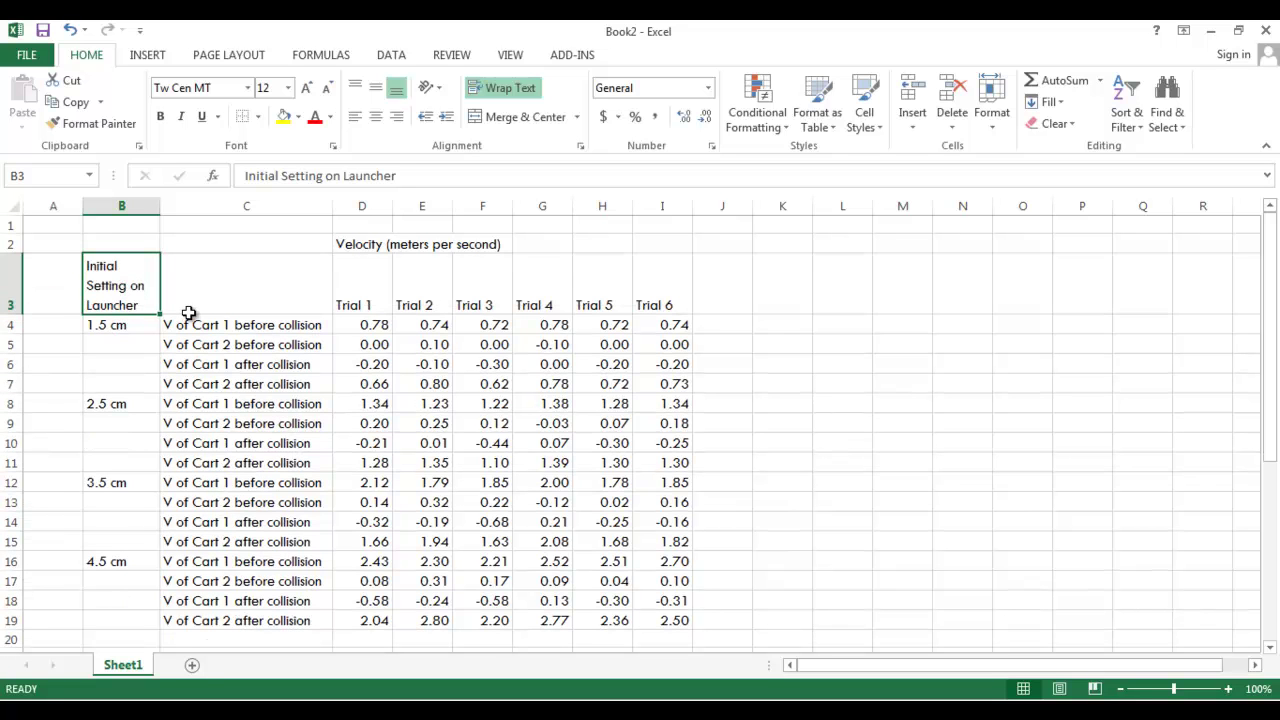
pyautogui.click(222, 290)
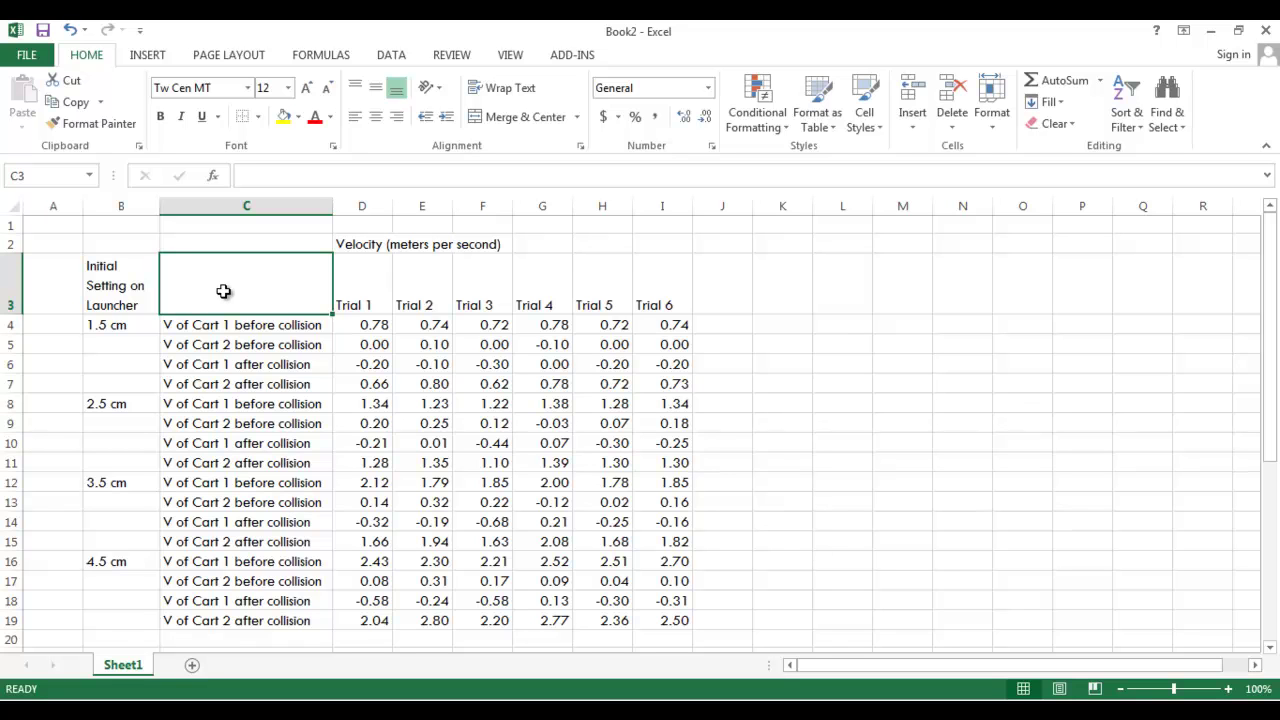
# Step: Center the Trial 1 to Trial 6 headings in D3:I3 both vertically and horizontally
pyautogui.moveTo(369, 277); pyautogui.dragTo(640, 279)
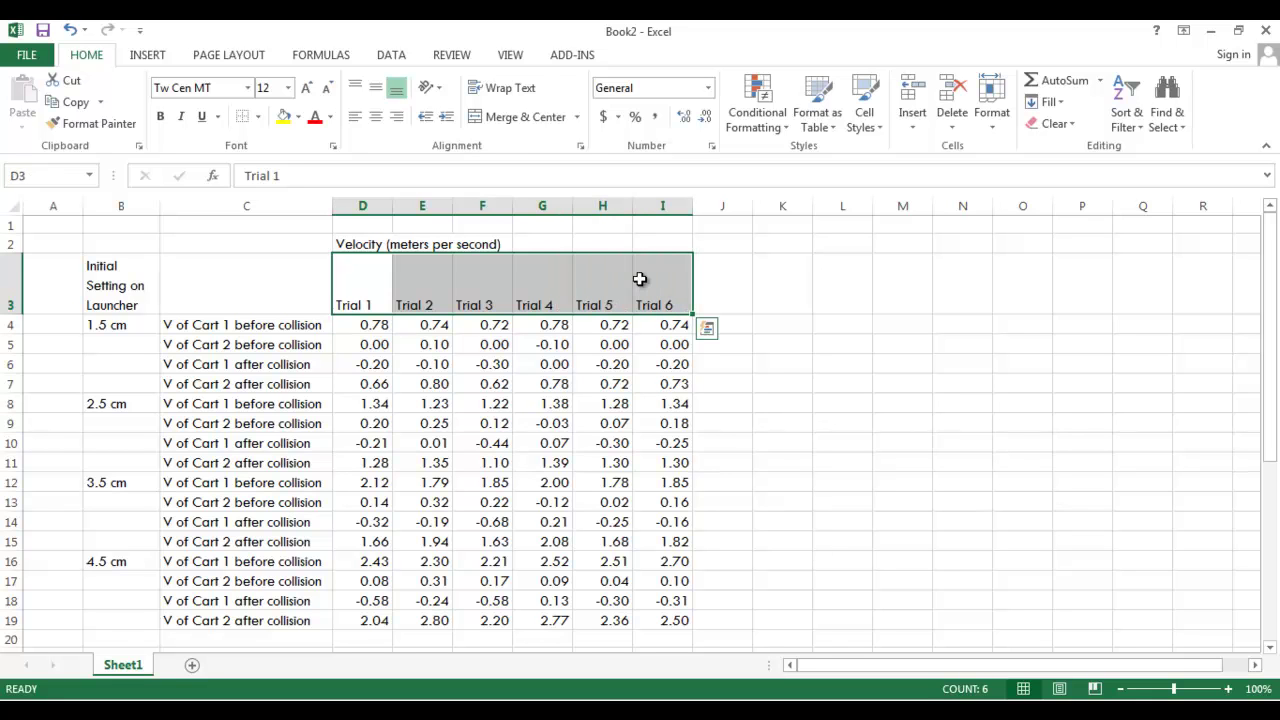
pyautogui.click(375, 96)
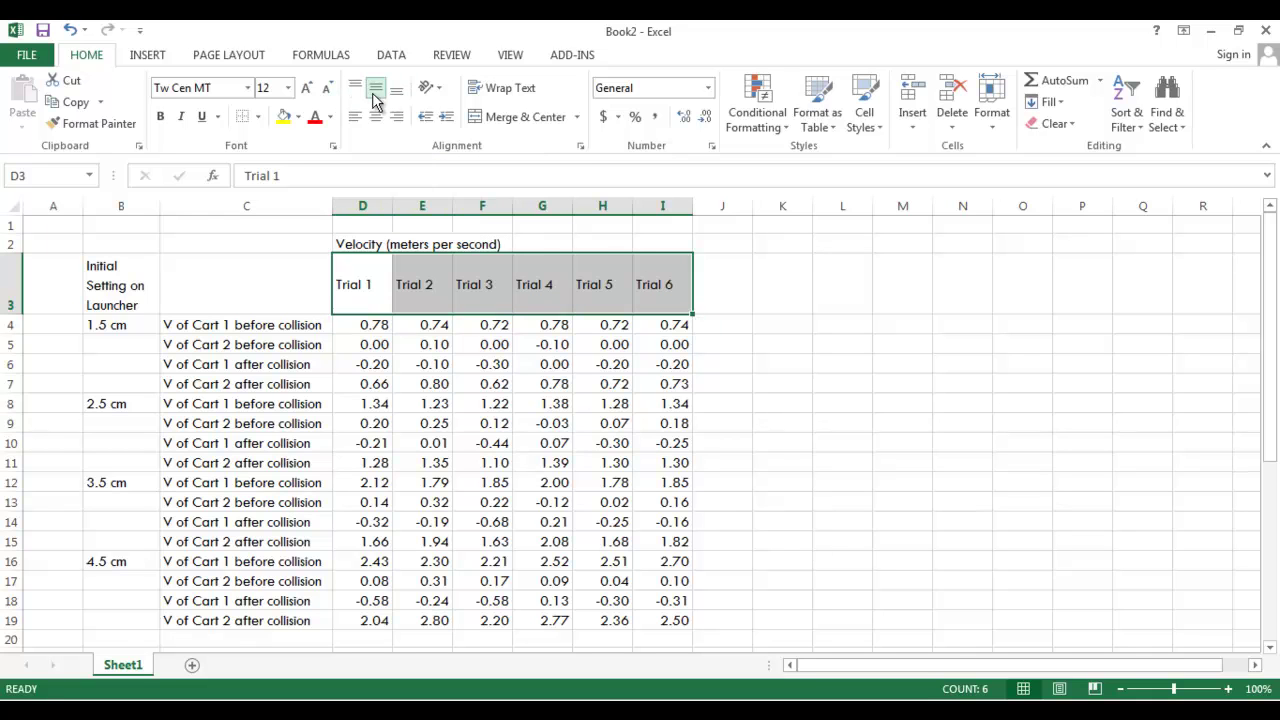
pyautogui.click(380, 118)
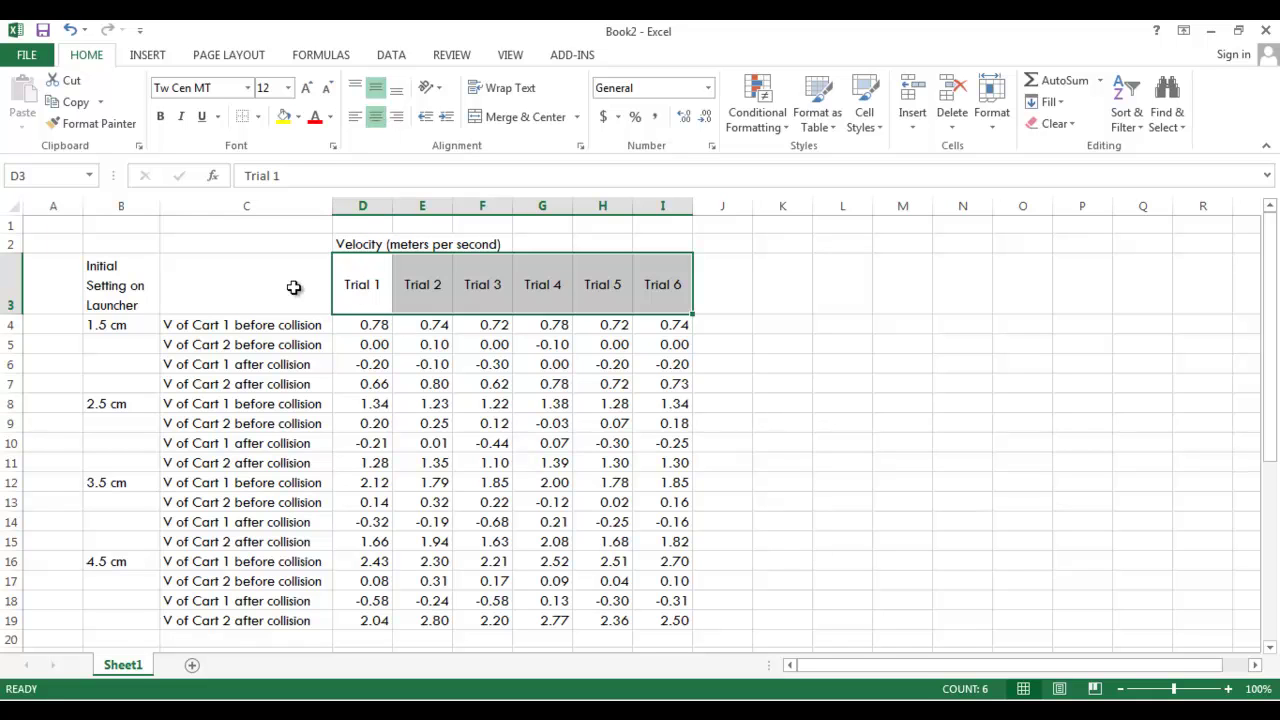
# Step: Merge and center the "Velocity (meters per second)" heading across D2:I2, above the six trial columns
pyautogui.click(115, 287)
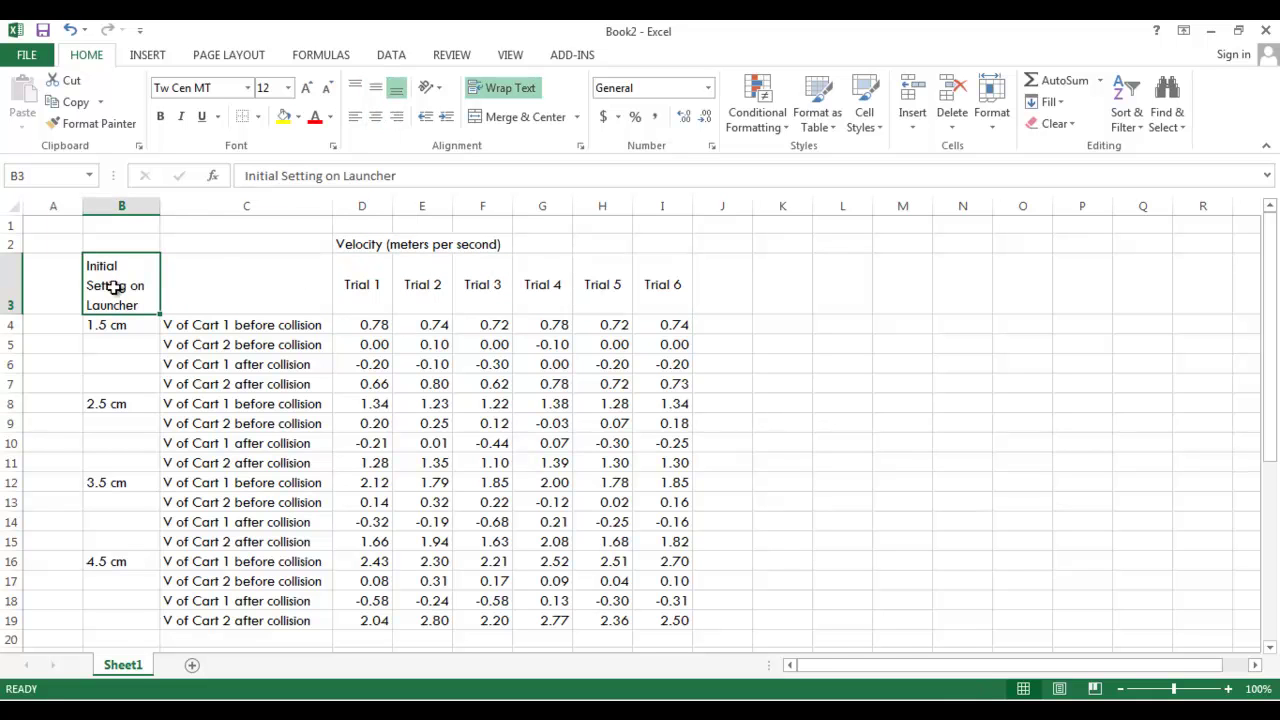
pyautogui.click(358, 270)
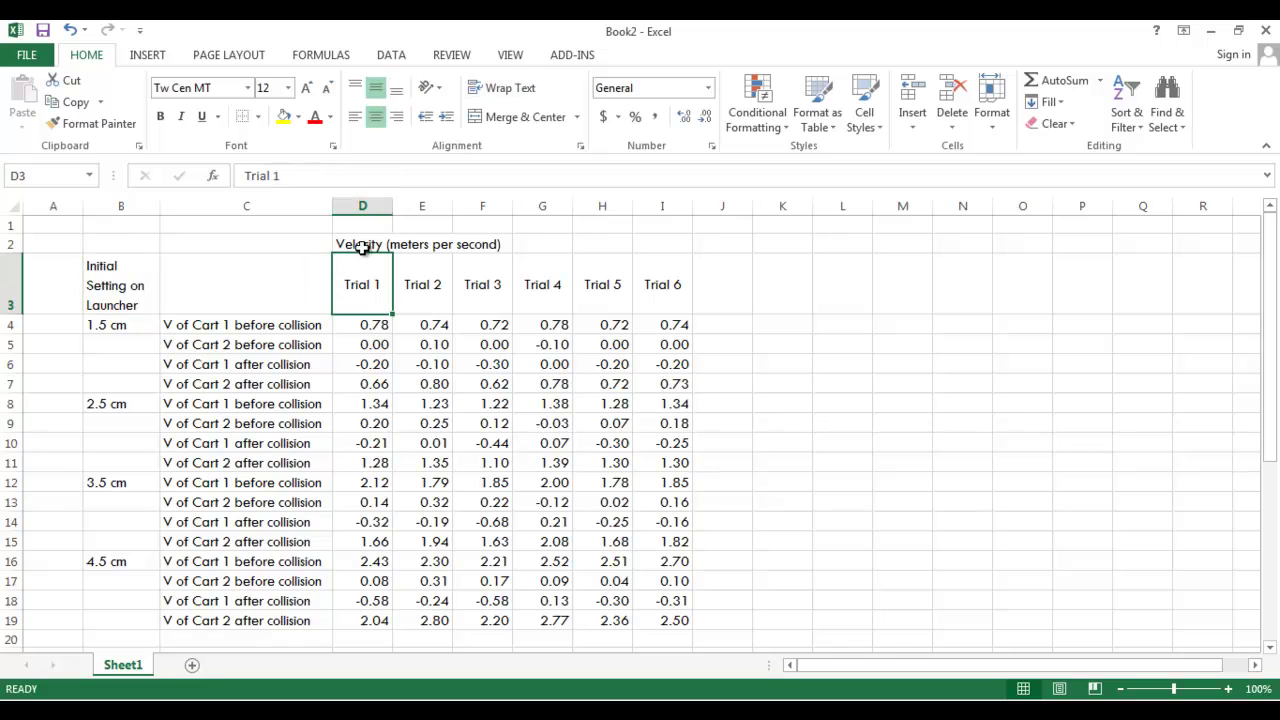
pyautogui.click(358, 244)
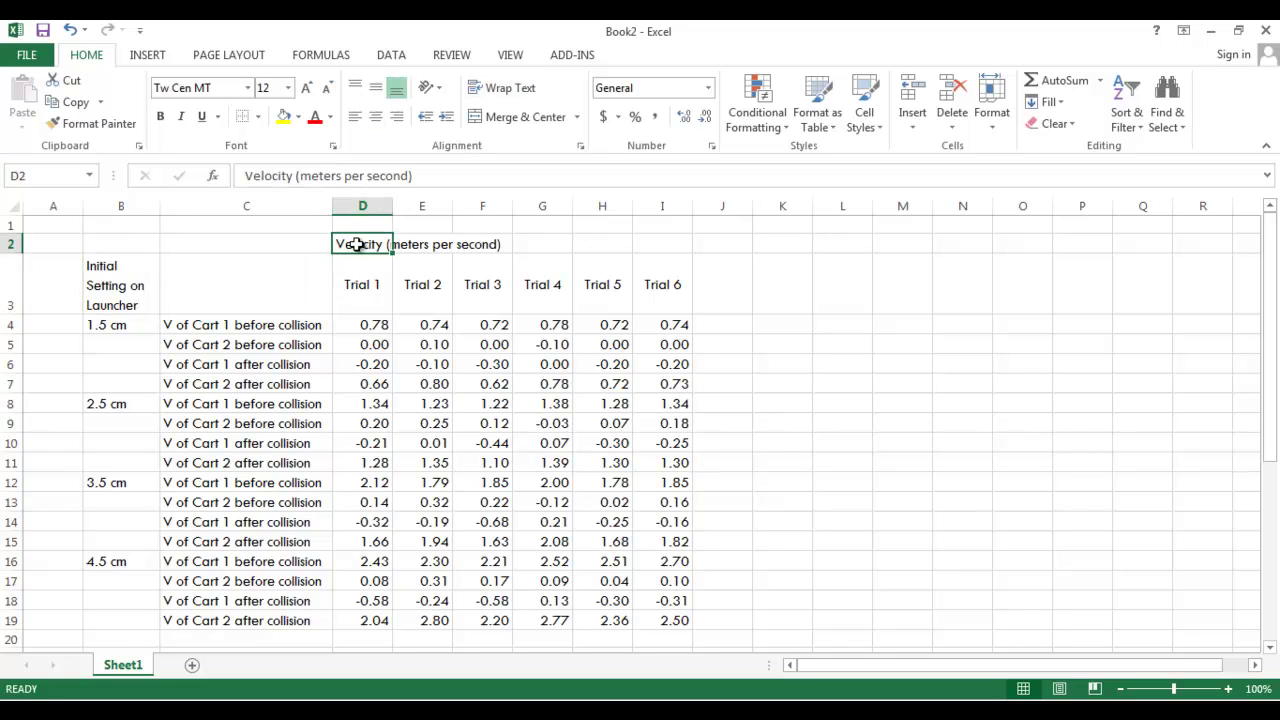
pyautogui.moveTo(358, 244); pyautogui.dragTo(652, 249)
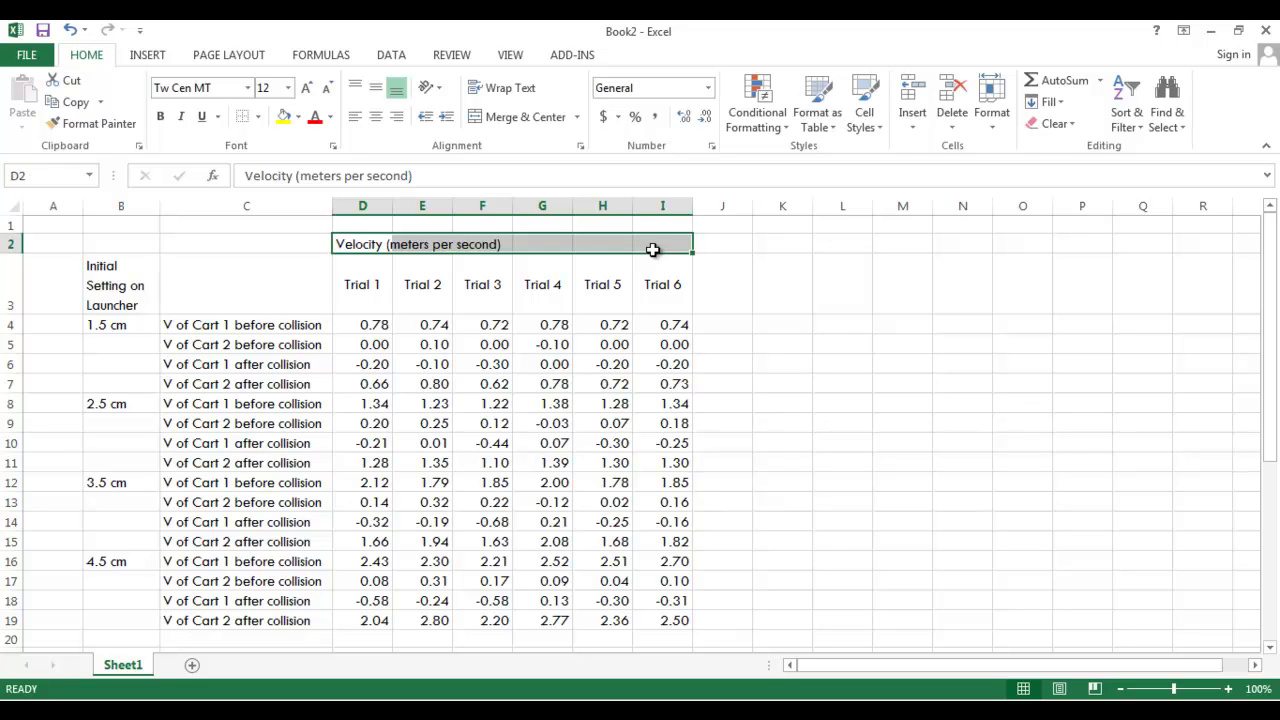
pyautogui.moveTo(354, 244); pyautogui.dragTo(658, 243)
pyautogui.moveTo(366, 243); pyautogui.dragTo(660, 243)
pyautogui.click(578, 117)
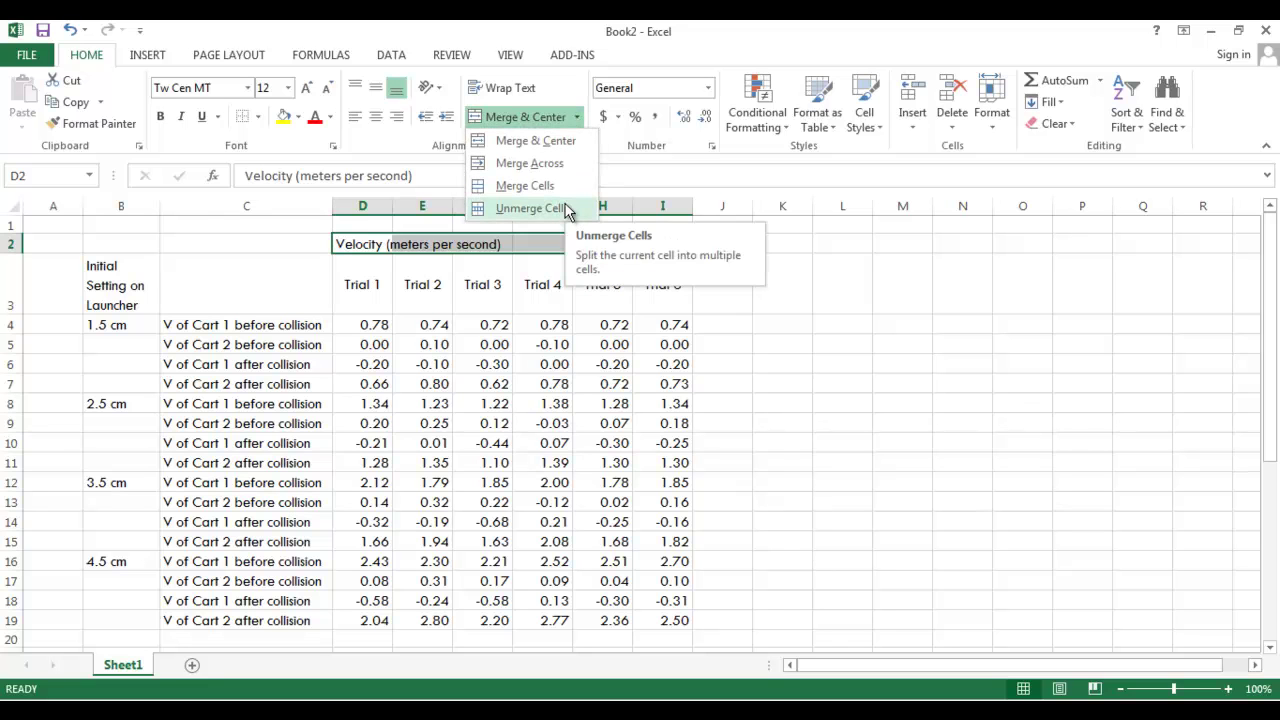
pyautogui.click(530, 120)
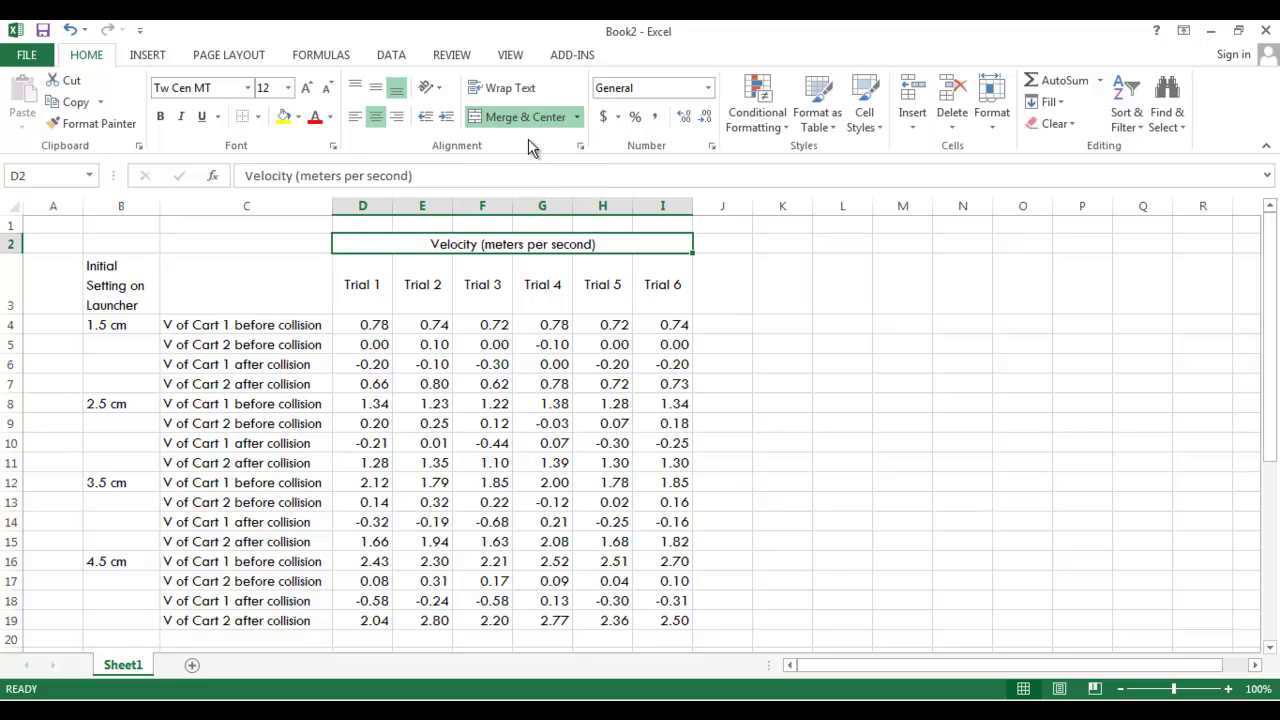
# Step: Apply All Borders to the velocity headings and values in D2:I19
pyautogui.click(364, 309)
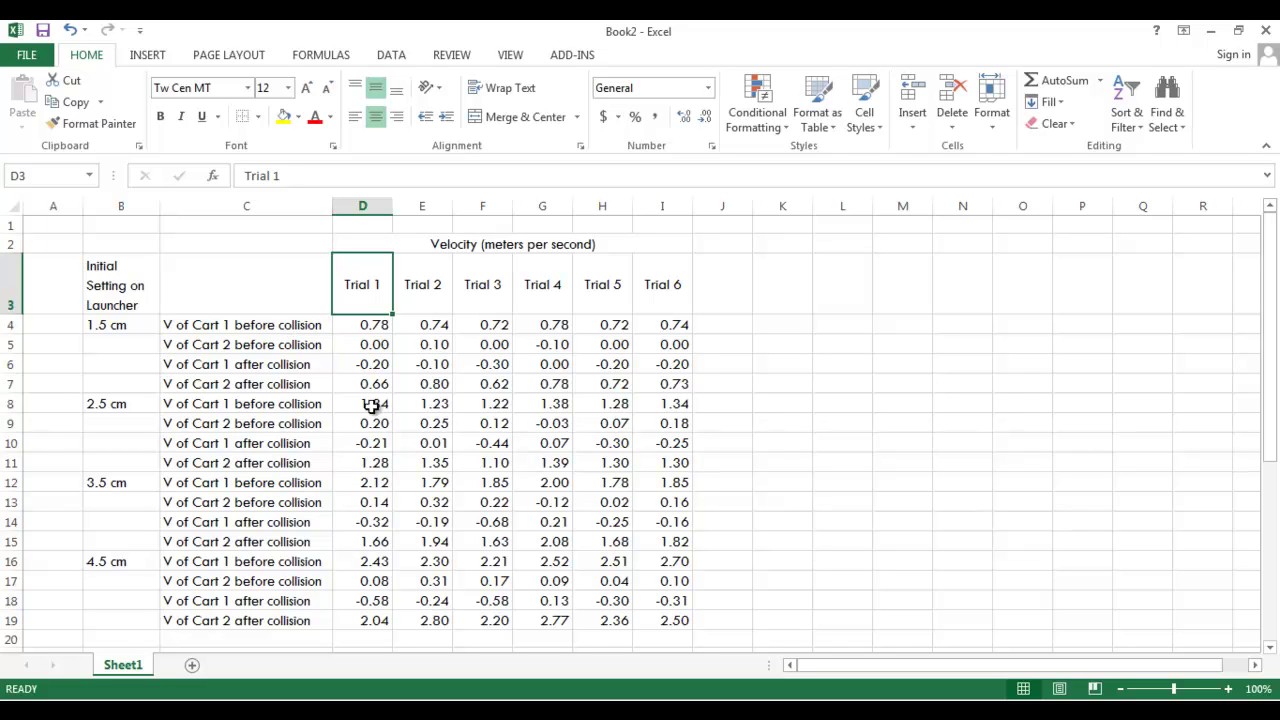
pyautogui.moveTo(671, 624)
pyautogui.mouseDown()
pyautogui.moveTo(470, 423)
pyautogui.moveTo(362, 280)
pyautogui.moveTo(371, 246)
pyautogui.mouseUp()
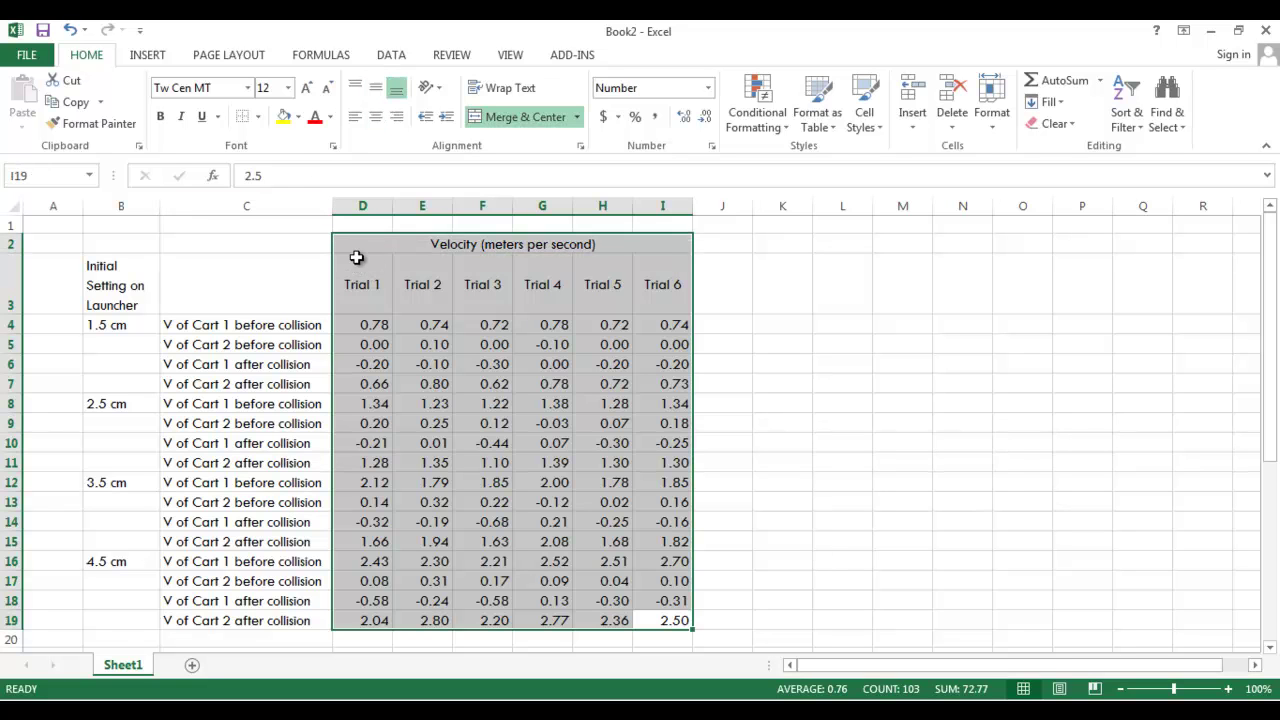
pyautogui.click(257, 118)
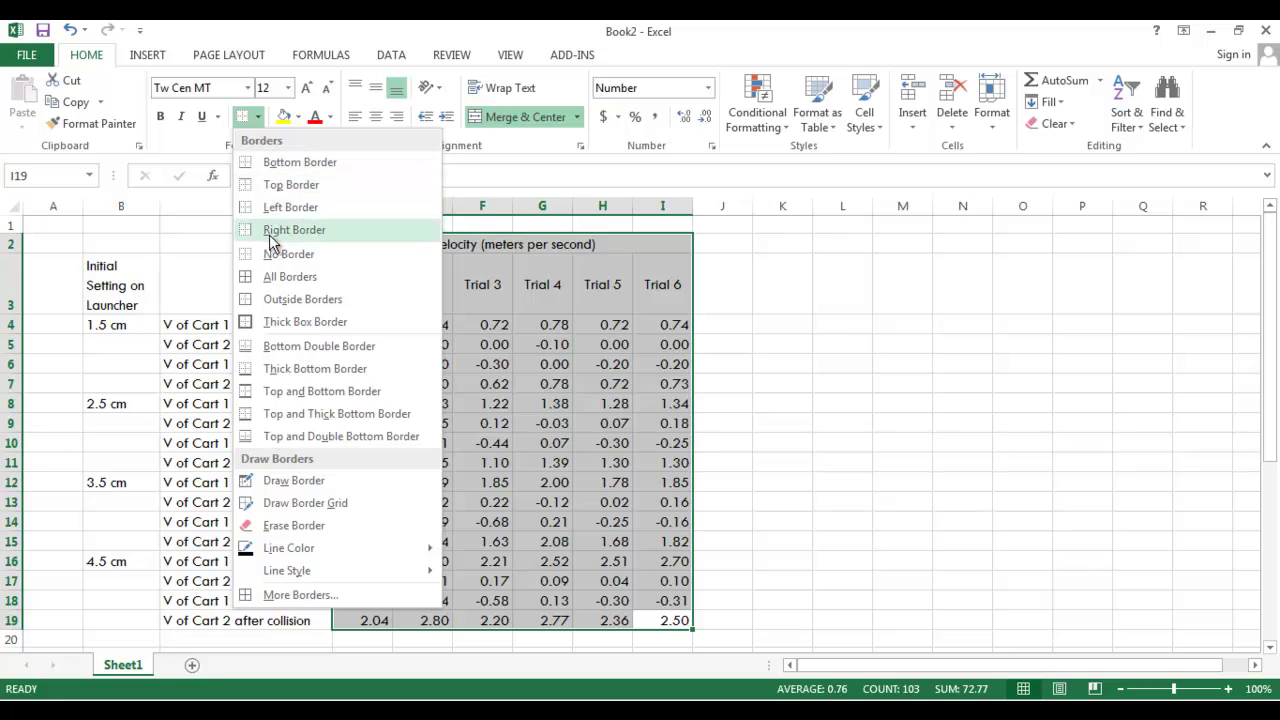
pyautogui.click(271, 278)
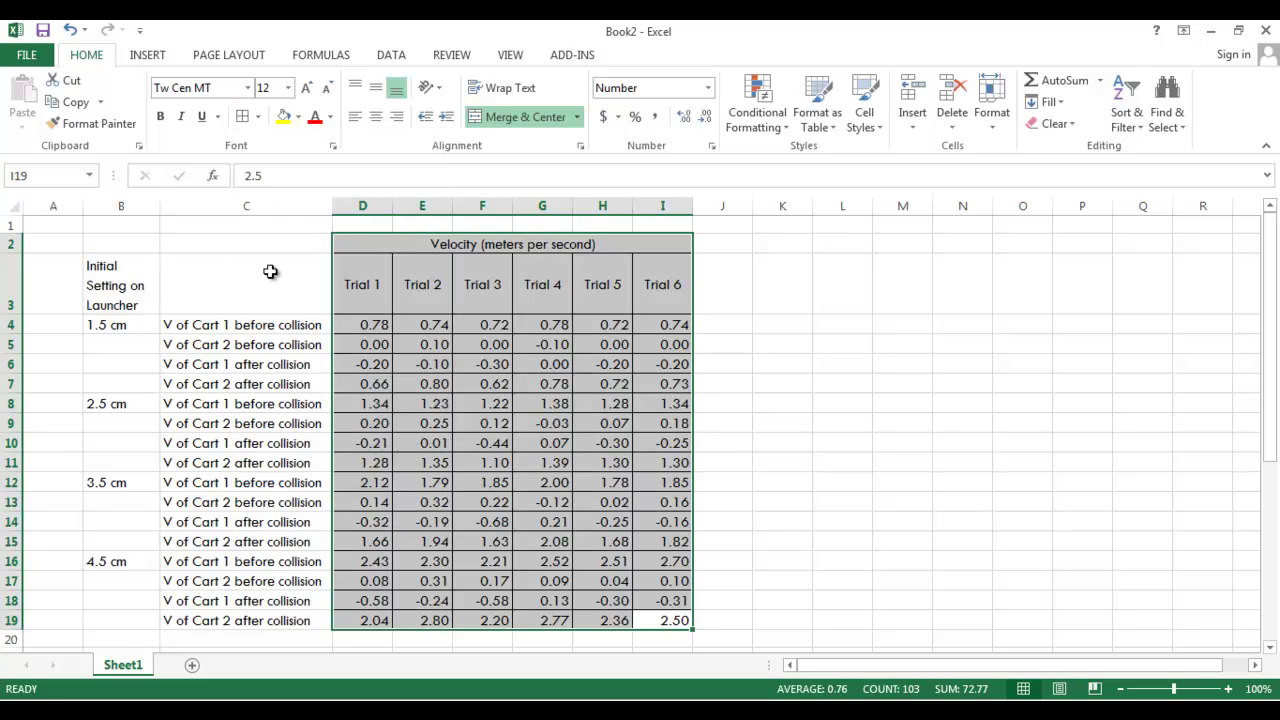
pyautogui.click(733, 330)
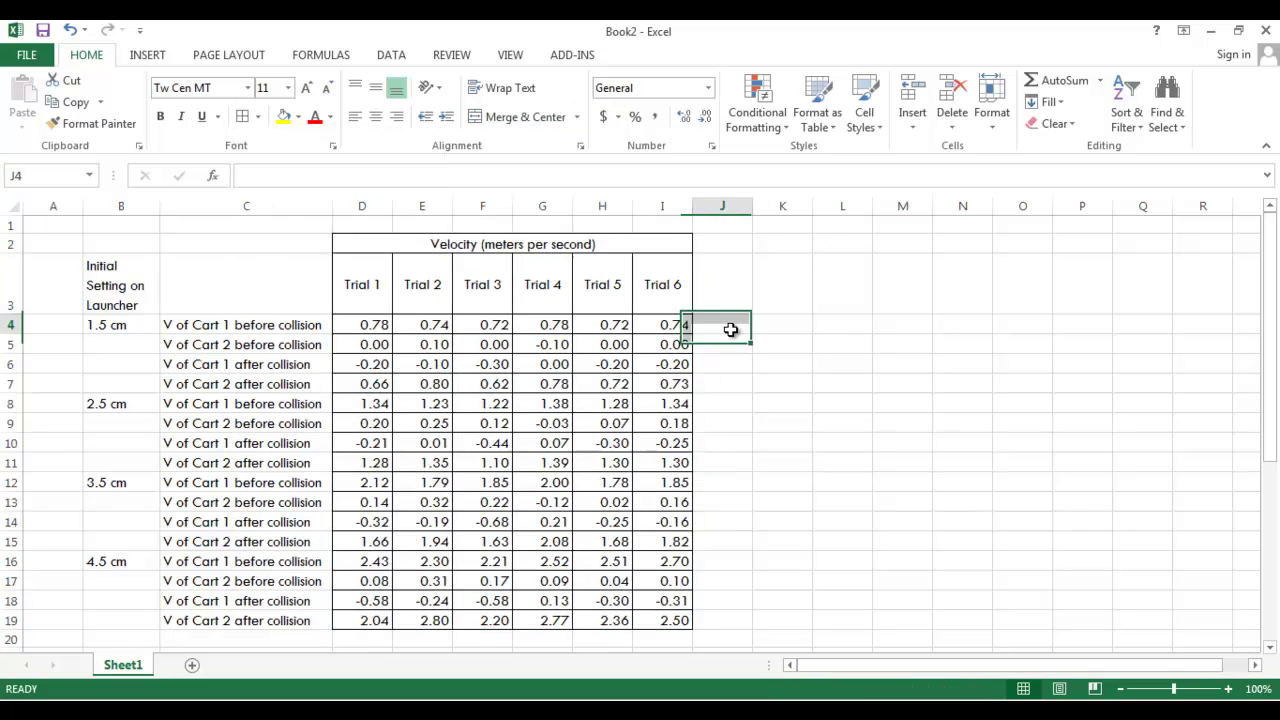
pyautogui.click(782, 423)
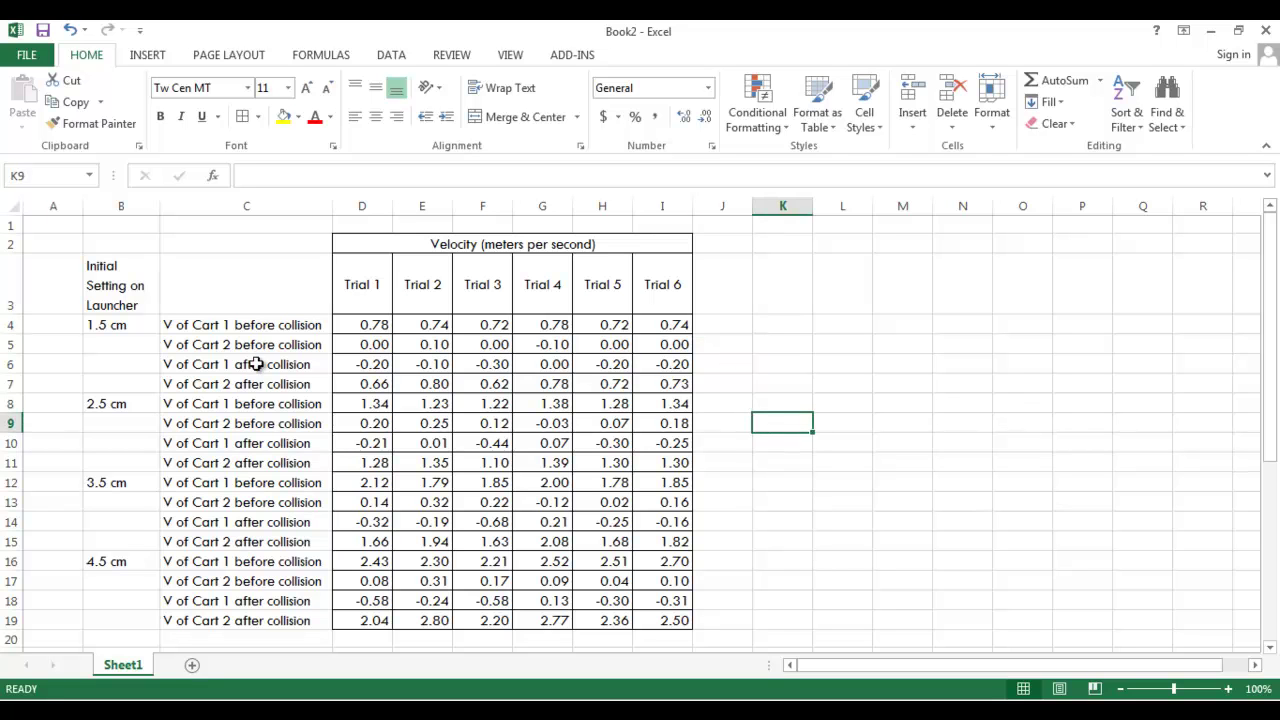
# Step: Apply All Borders to the launcher settings and cart velocity labels in B3:C19
pyautogui.moveTo(238, 292); pyautogui.dragTo(117, 622)
pyautogui.click(242, 120)
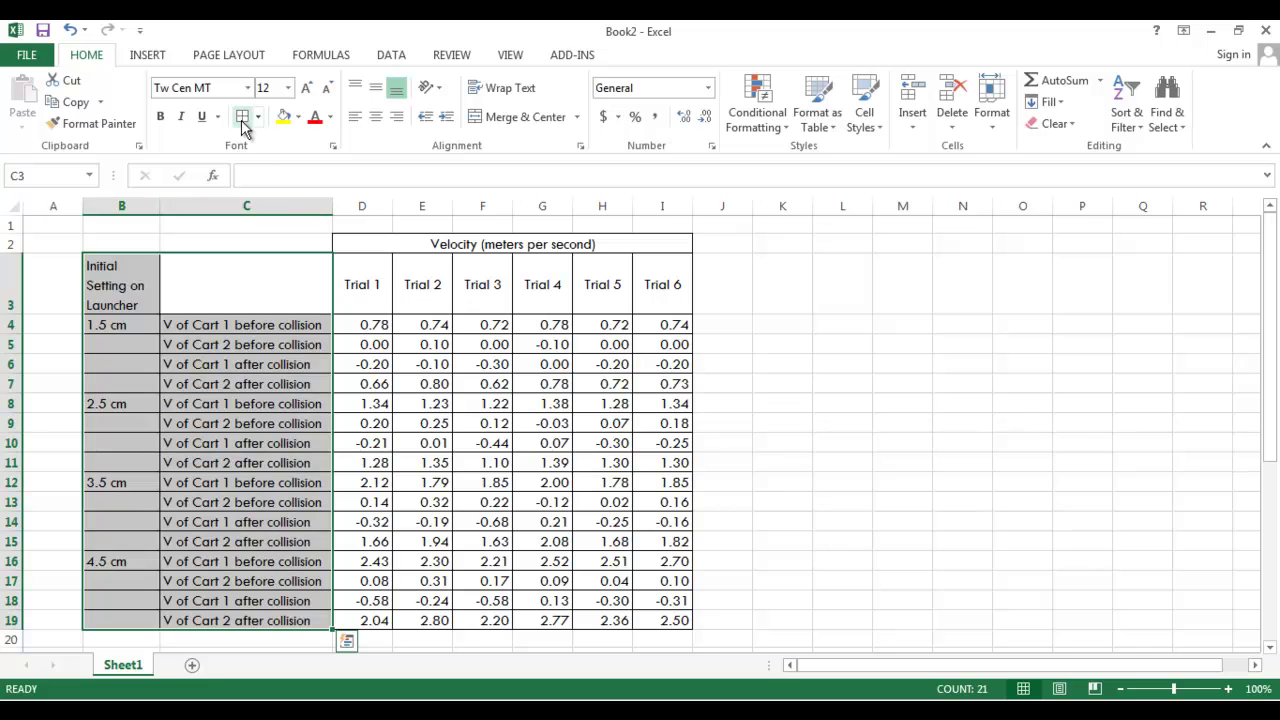
pyautogui.click(762, 295)
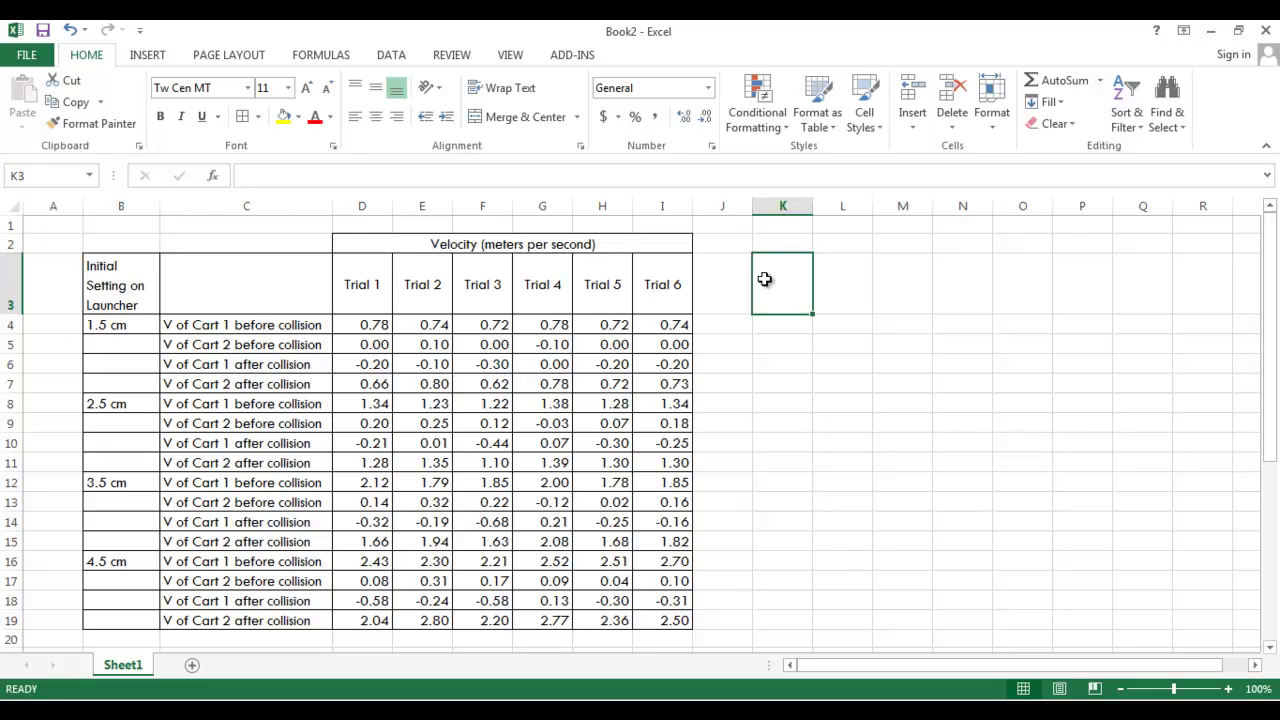
# Step: Put a Thick Box Border around the 1.5 cm launcher group in B4:I7
pyautogui.click(137, 326)
pyautogui.moveTo(137, 326); pyautogui.dragTo(643, 385)
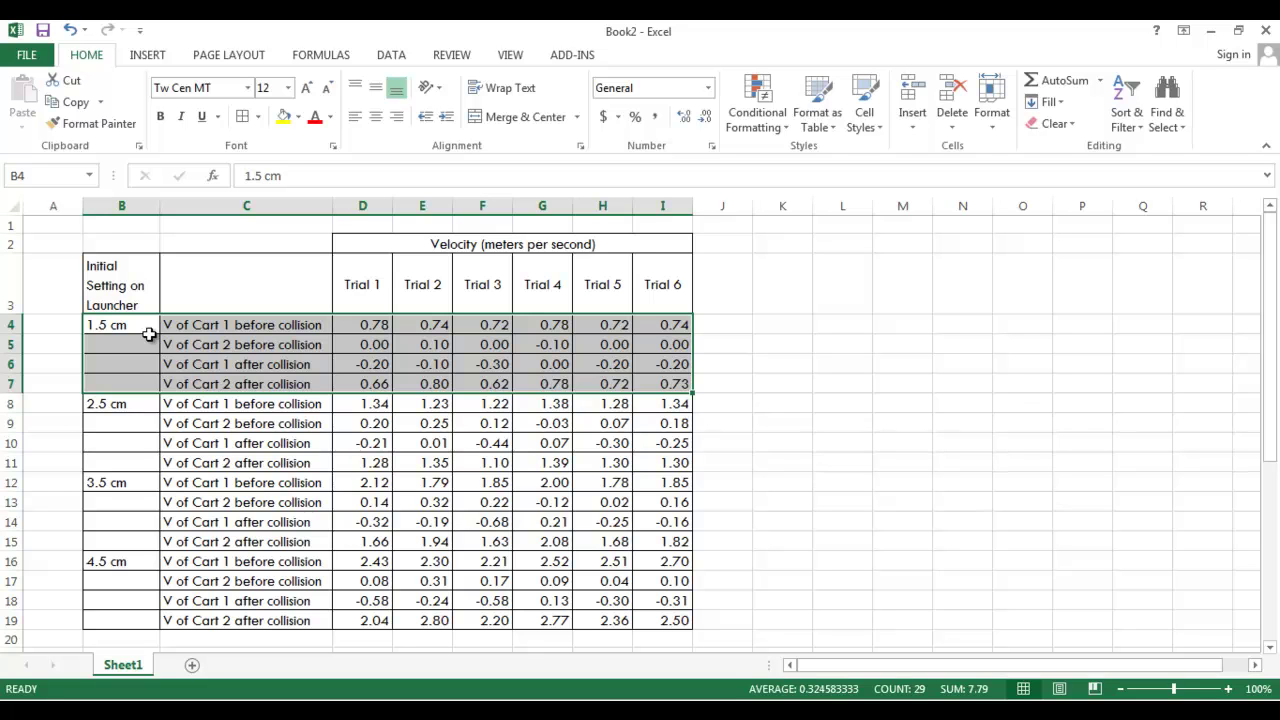
pyautogui.click(258, 116)
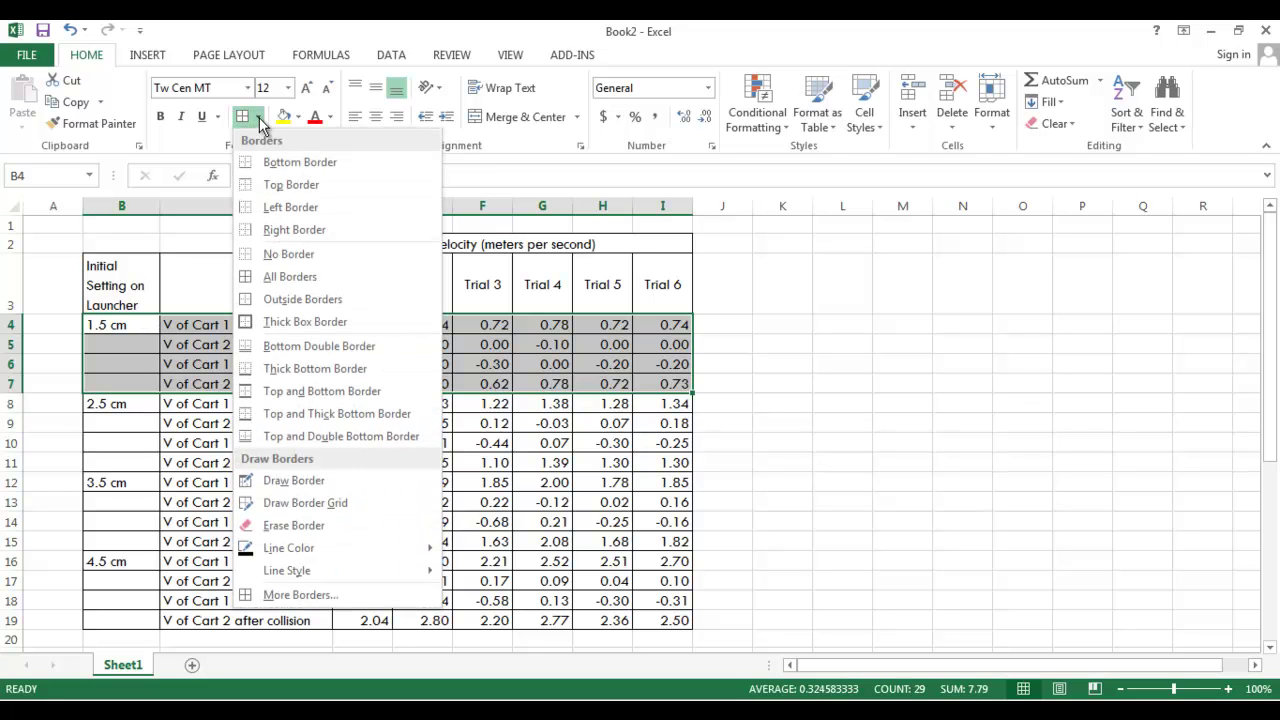
pyautogui.click(307, 322)
pyautogui.click(303, 482)
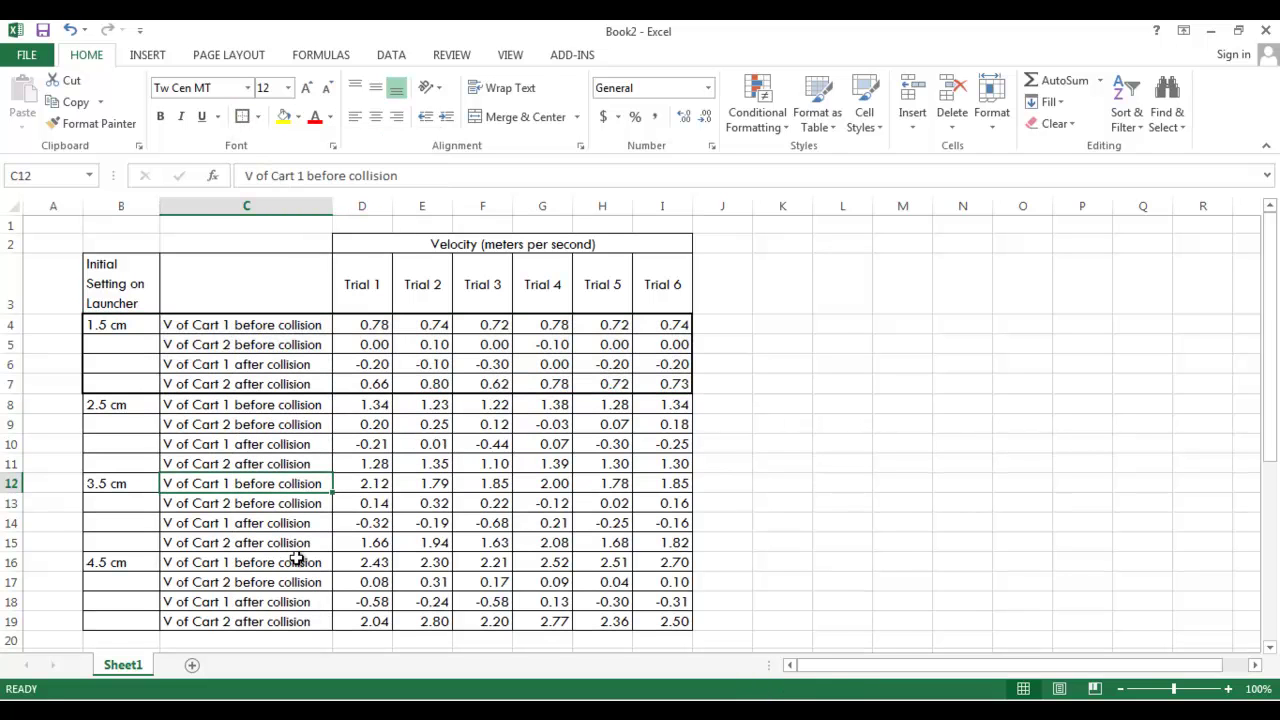
# Step: Put a Thick Box Border around each of the 2.5 cm, 3.5 cm and 4.5 cm groups: B8:I11, B12:I15 and B16:I19
pyautogui.moveTo(136, 404); pyautogui.dragTo(663, 468)
pyautogui.click(242, 117)
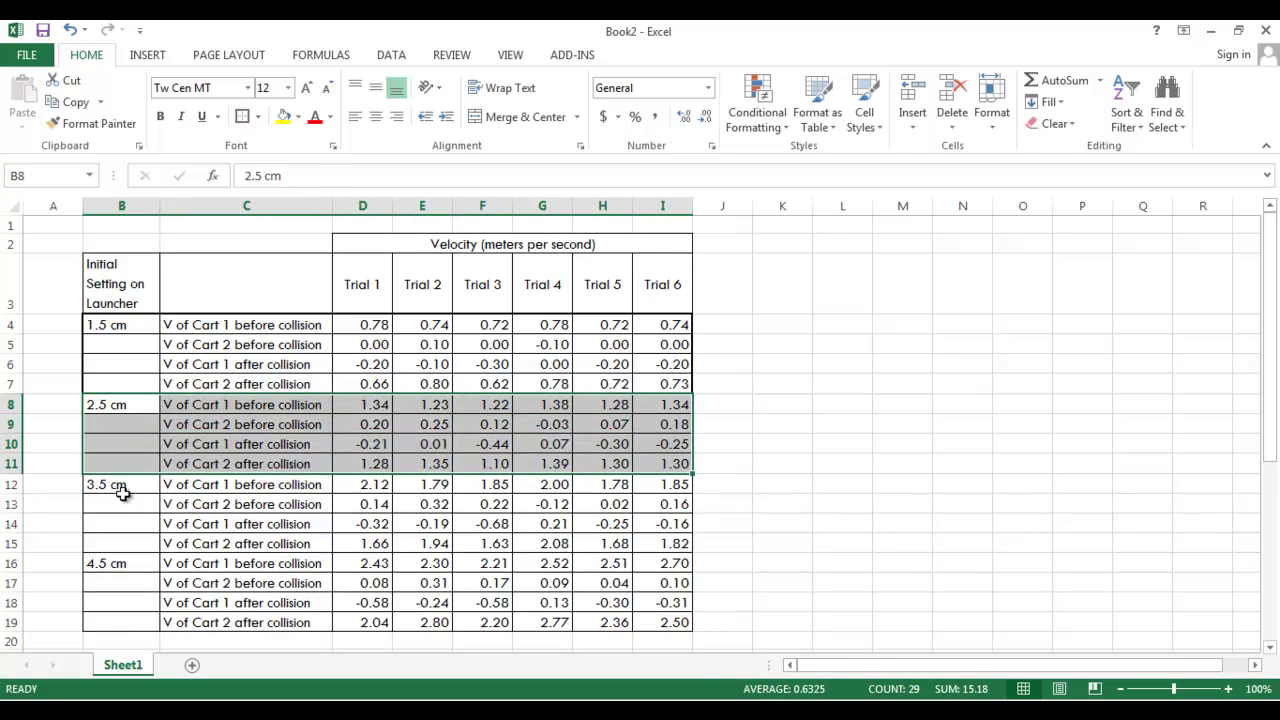
pyautogui.moveTo(160, 487); pyautogui.dragTo(682, 543)
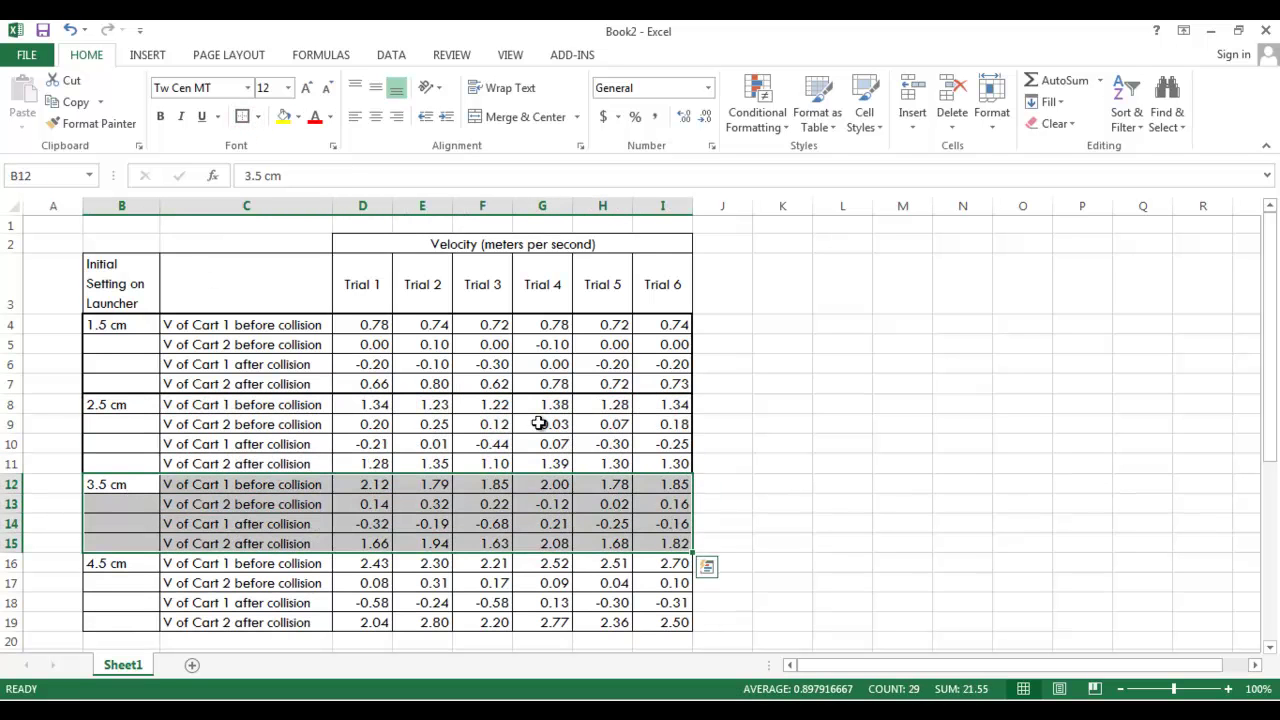
pyautogui.click(242, 117)
pyautogui.click(157, 570)
pyautogui.moveTo(157, 570); pyautogui.dragTo(662, 630)
pyautogui.click(242, 117)
# Step: Put Thick Box Borders around the heading row B3:I3 and the merged "Velocity (meters per second)" title in D2:I2
pyautogui.moveTo(148, 283); pyautogui.dragTo(662, 280)
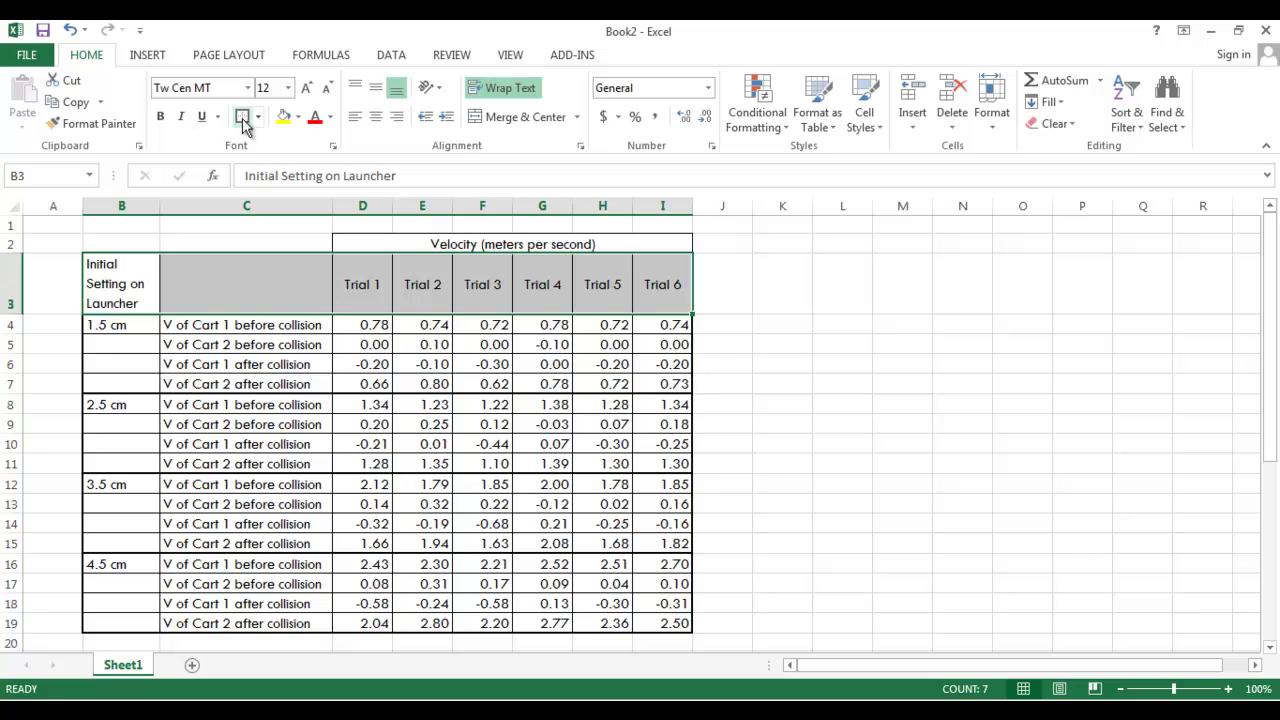
pyautogui.click(242, 117)
pyautogui.click(345, 243)
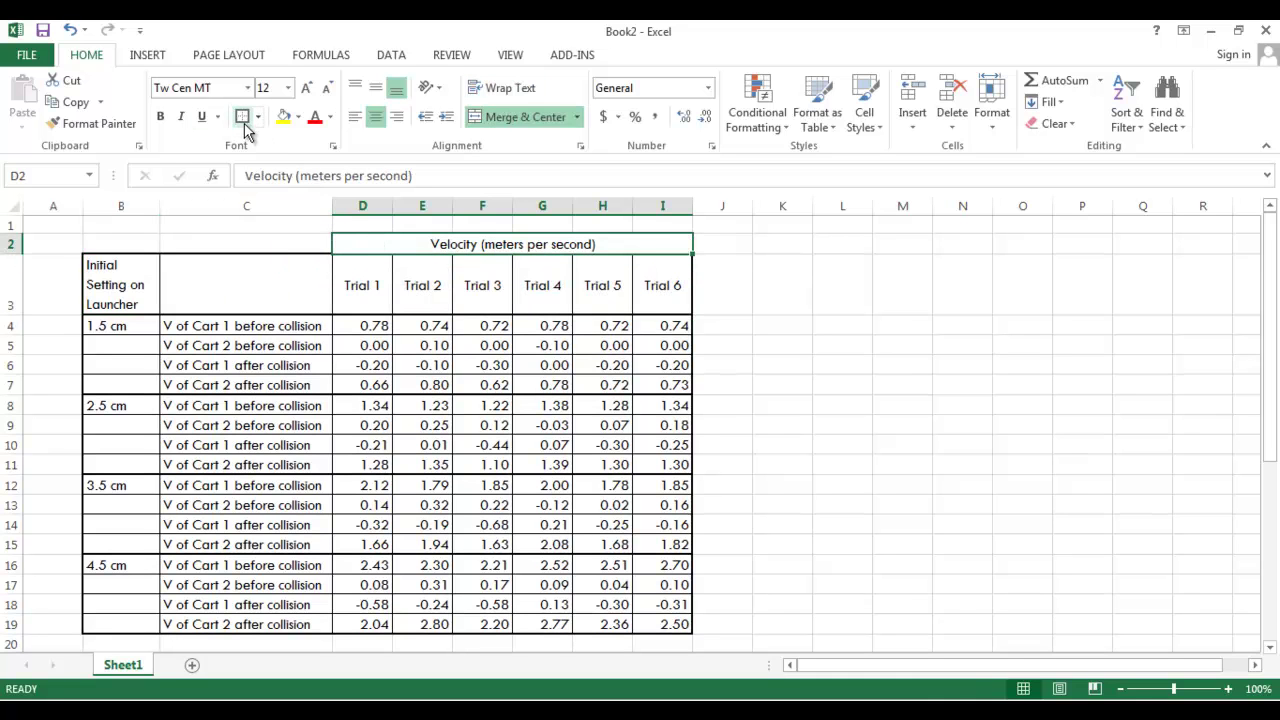
pyautogui.moveTo(134, 289); pyautogui.dragTo(663, 290)
pyautogui.click(366, 246)
pyautogui.click(242, 117)
pyautogui.click(230, 288)
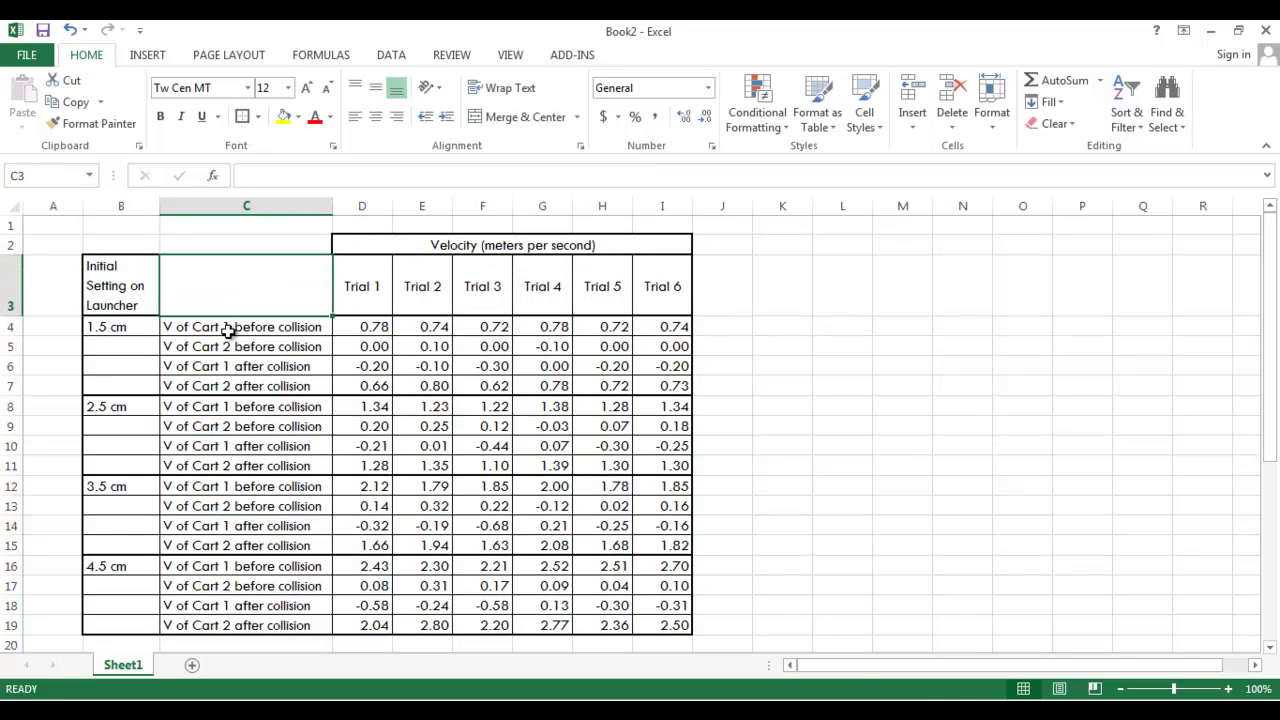
# Step: Put Thick Box Borders around the launcher setting column B3:B19 and the velocity label column C3:C19
pyautogui.moveTo(120, 289); pyautogui.dragTo(124, 626)
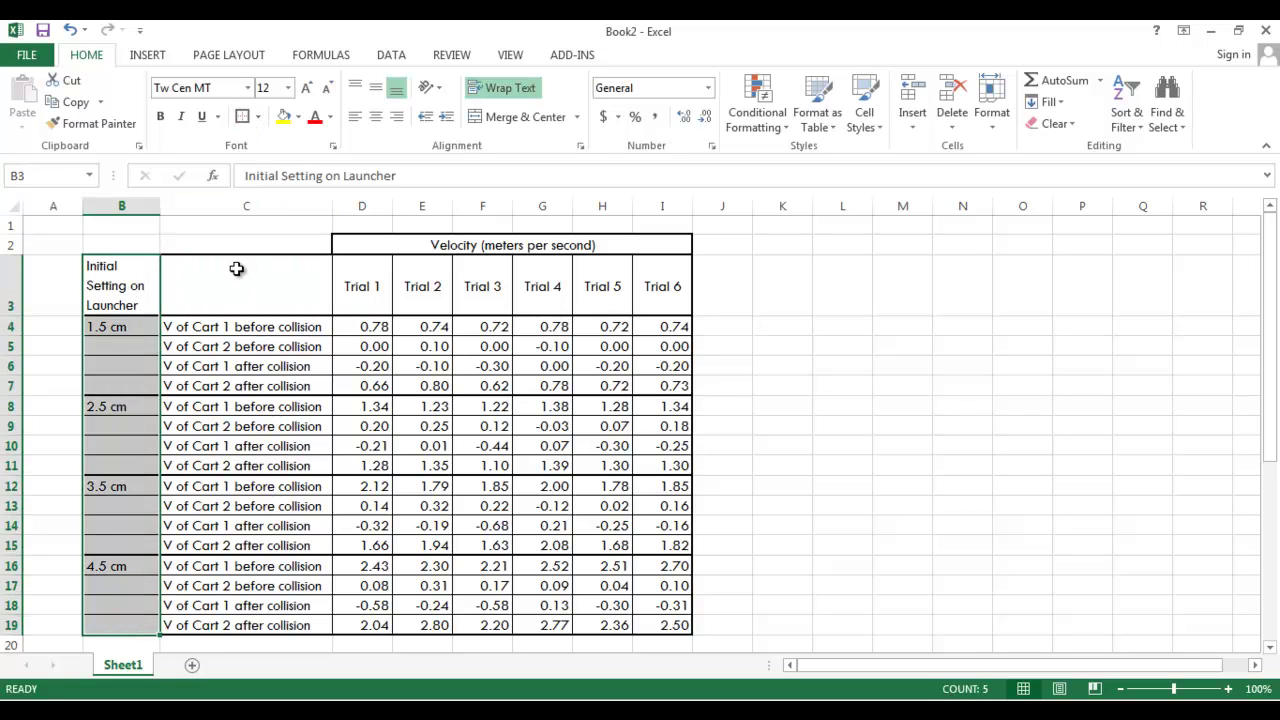
pyautogui.moveTo(240, 327); pyautogui.dragTo(258, 626)
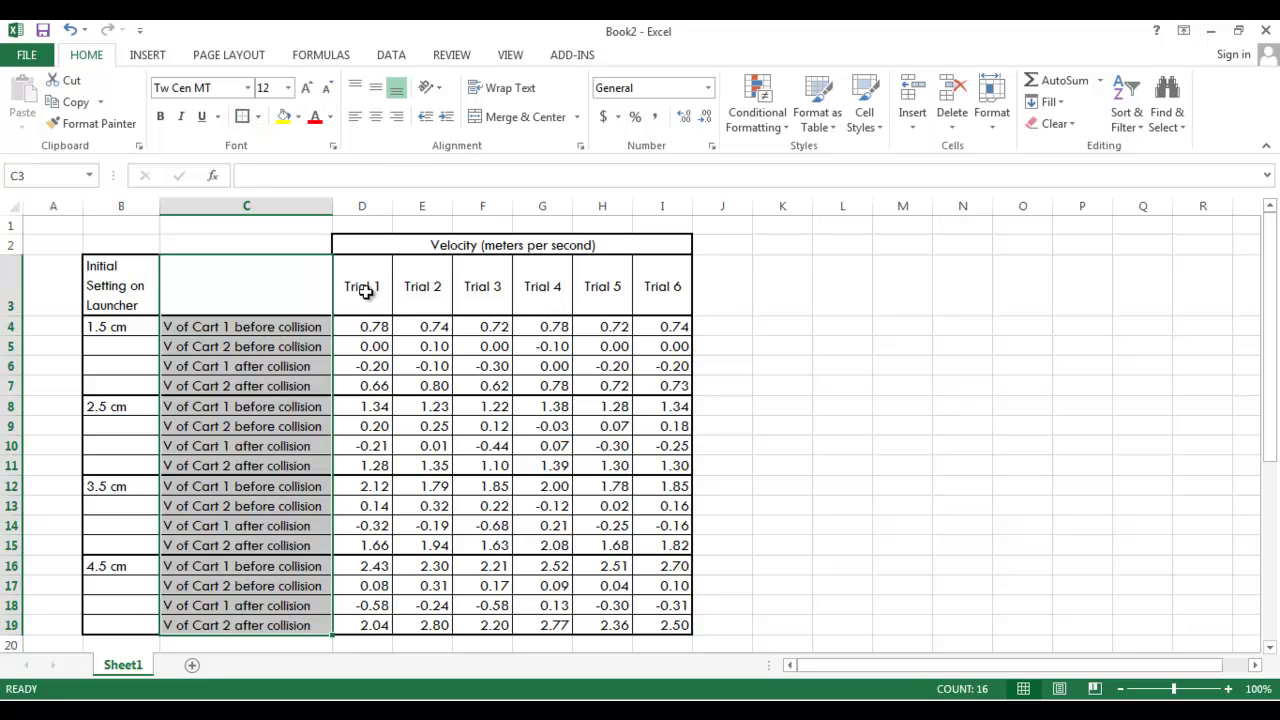
pyautogui.click(767, 347)
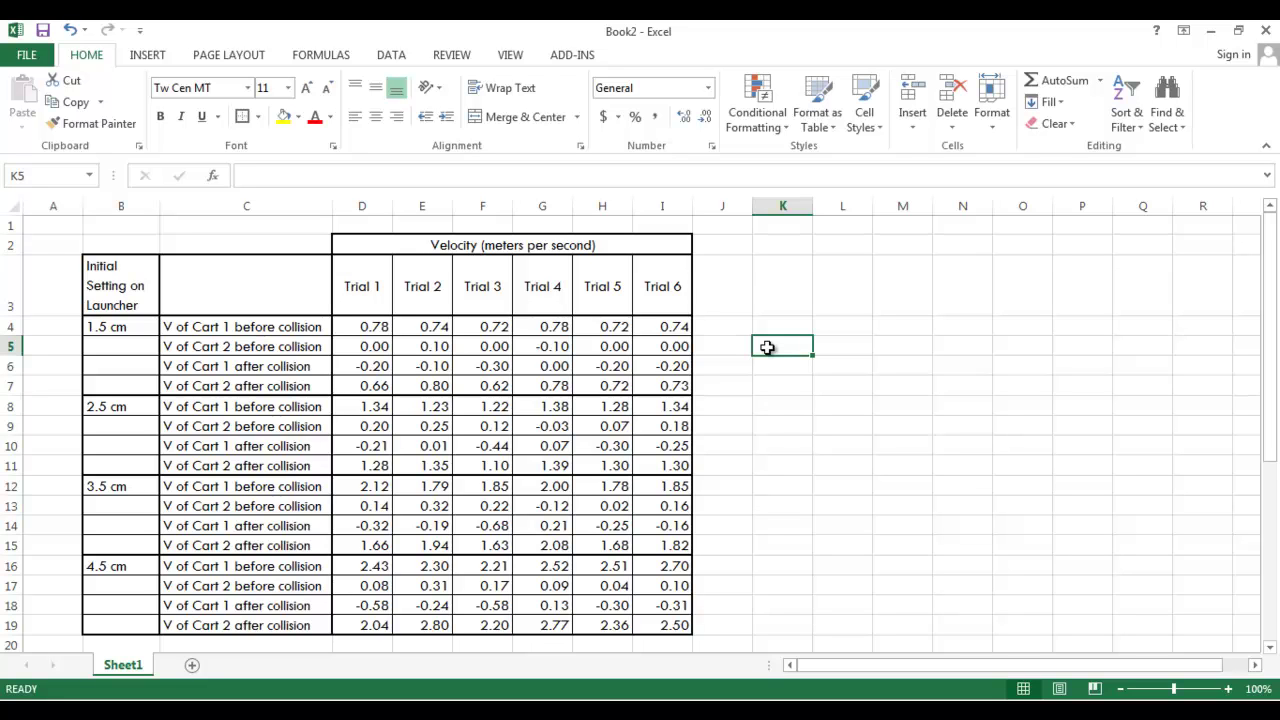
# Step: Review the bordered table's velocity title, launcher settings, cart labels and the trial values grouped under each setting
pyautogui.click(572, 246)
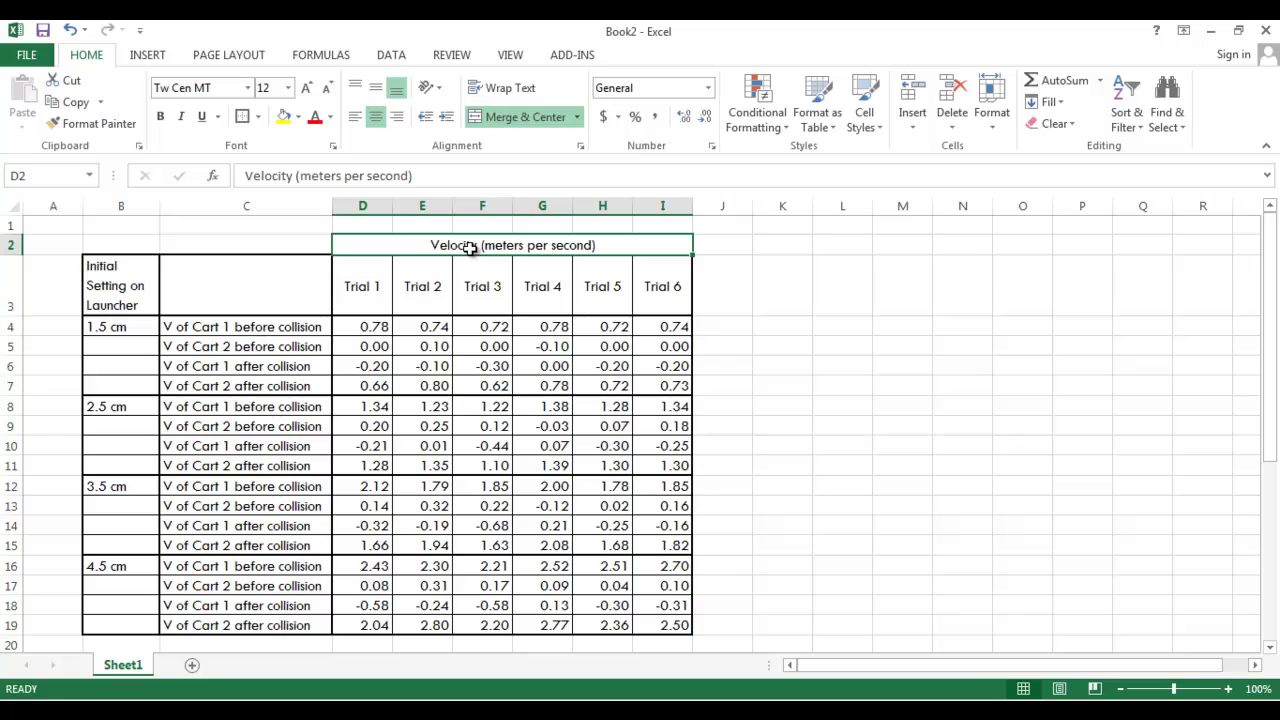
pyautogui.moveTo(106, 325); pyautogui.dragTo(110, 623)
pyautogui.click(125, 330)
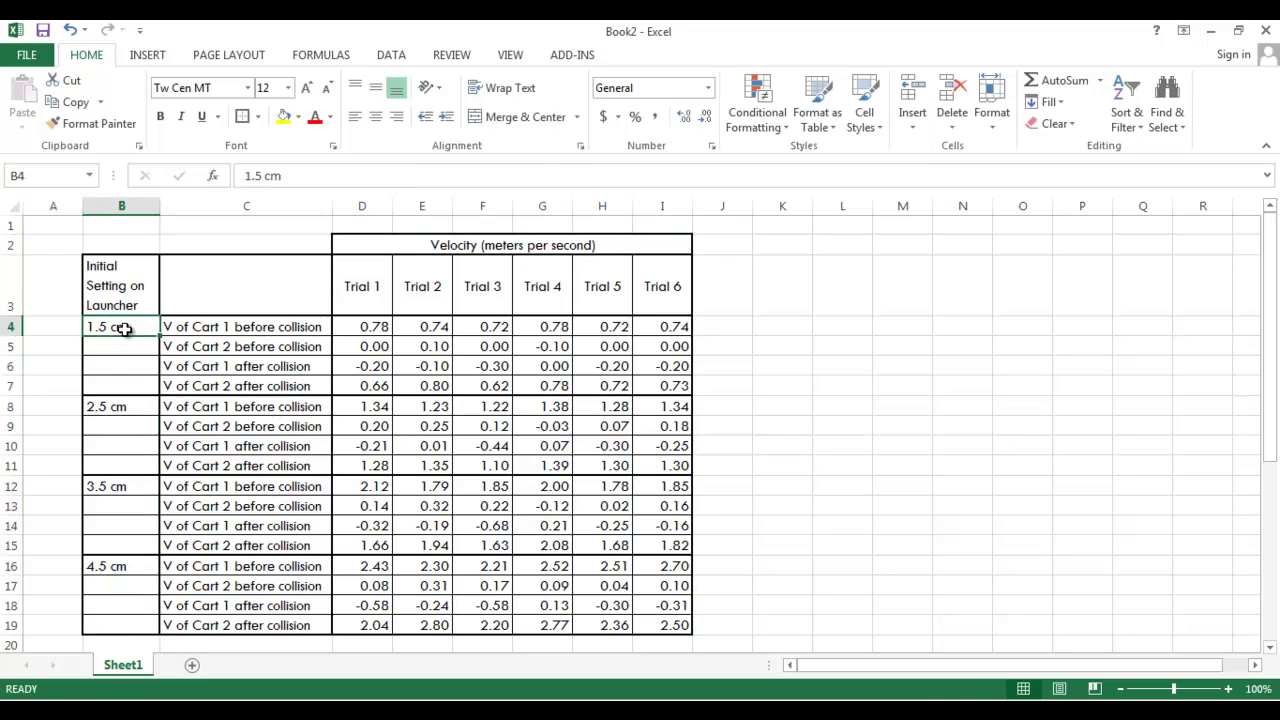
pyautogui.click(414, 241)
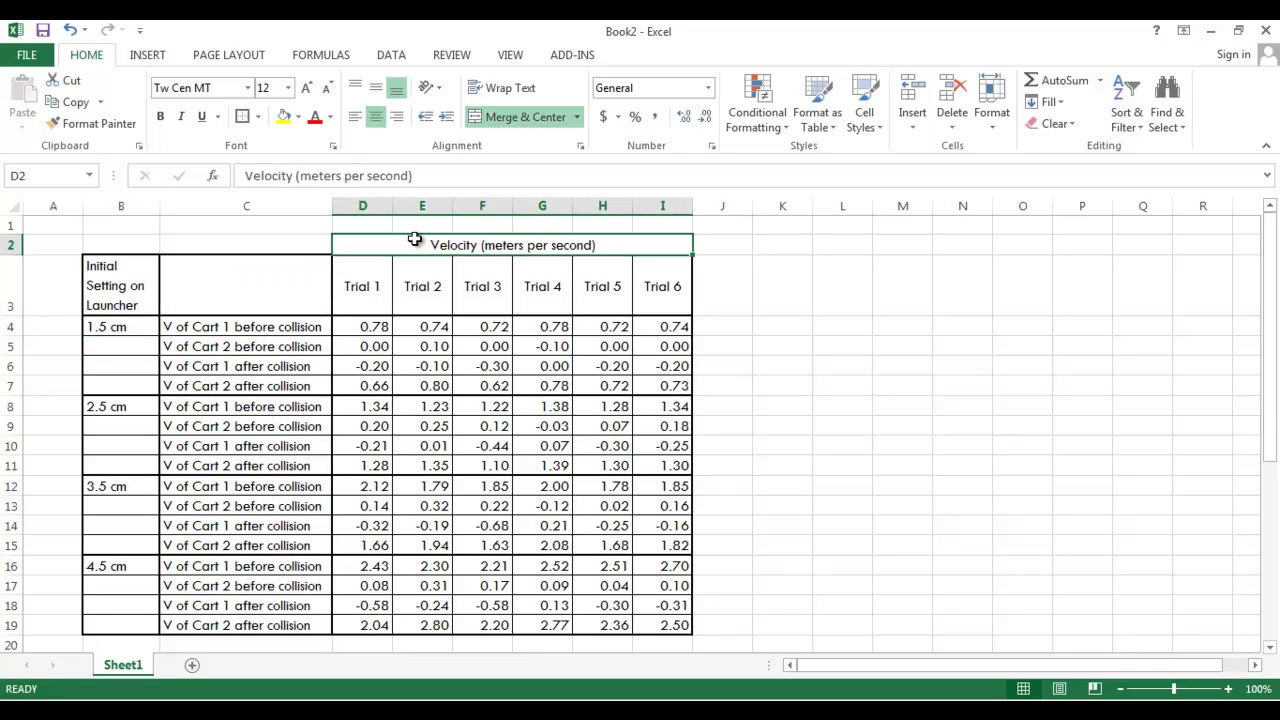
pyautogui.moveTo(386, 330); pyautogui.dragTo(688, 625)
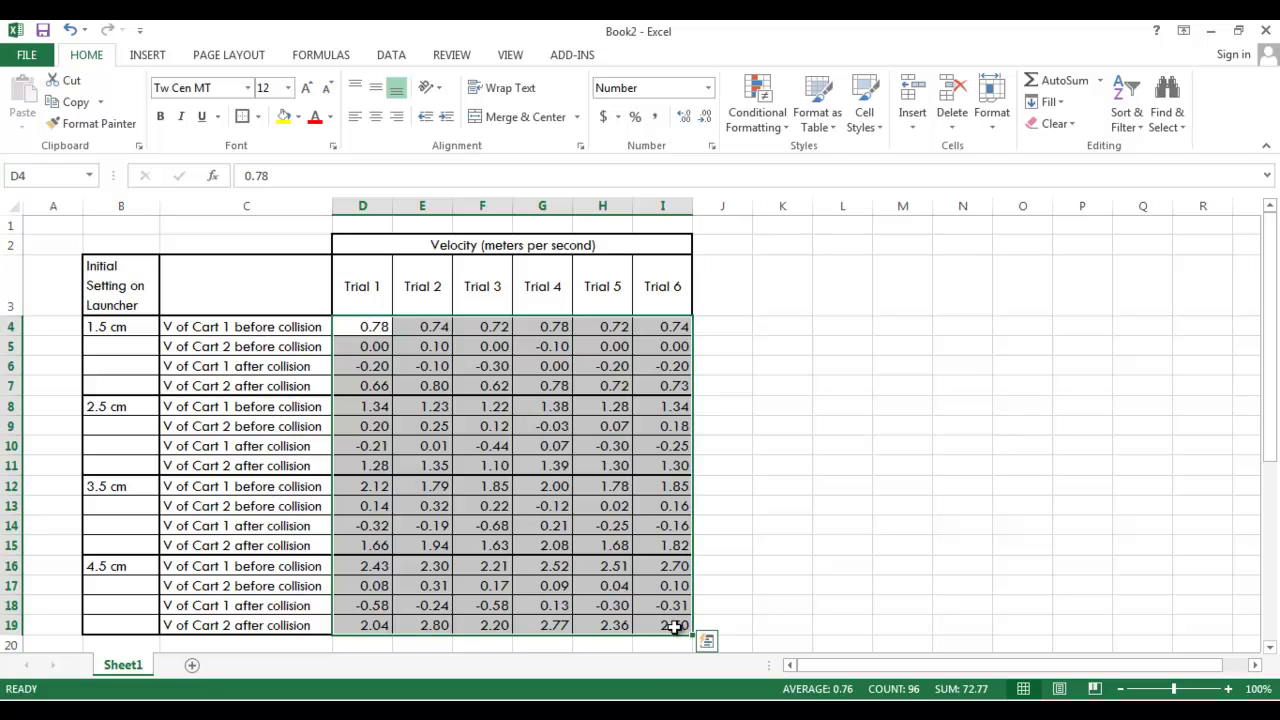
pyautogui.moveTo(671, 622); pyautogui.dragTo(372, 330)
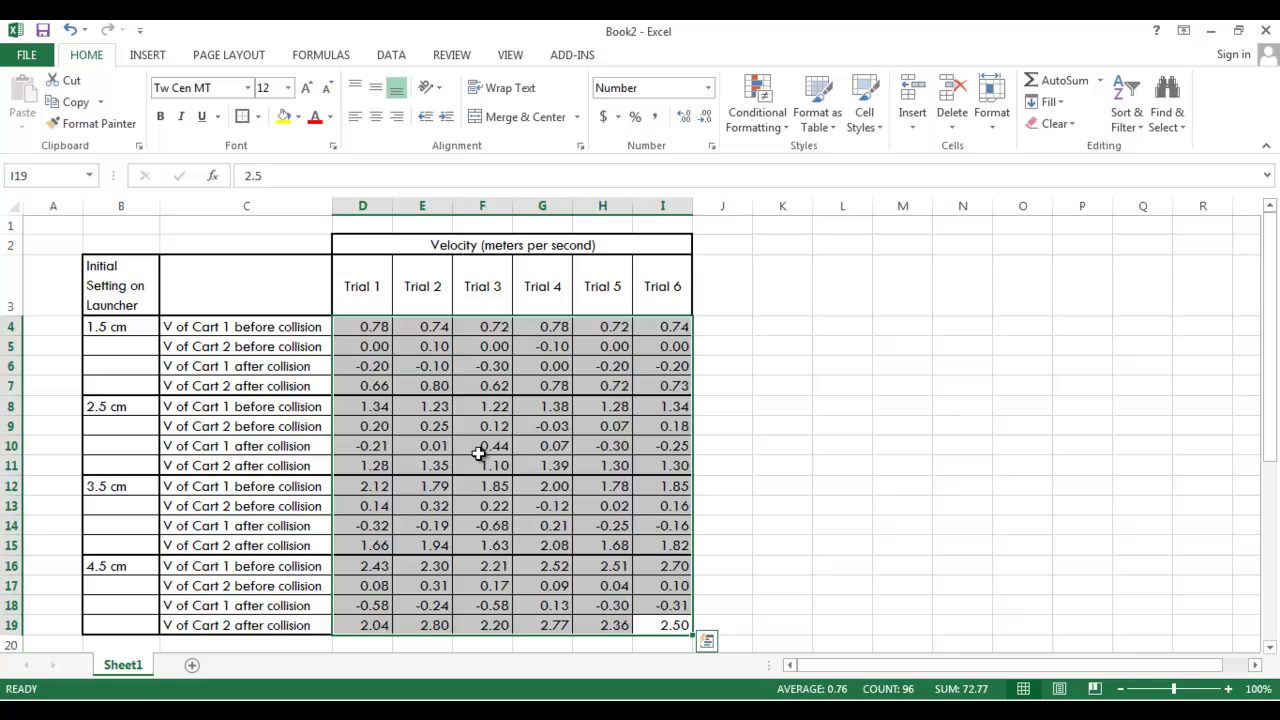
pyautogui.moveTo(286, 330); pyautogui.dragTo(258, 327)
pyautogui.click(119, 327)
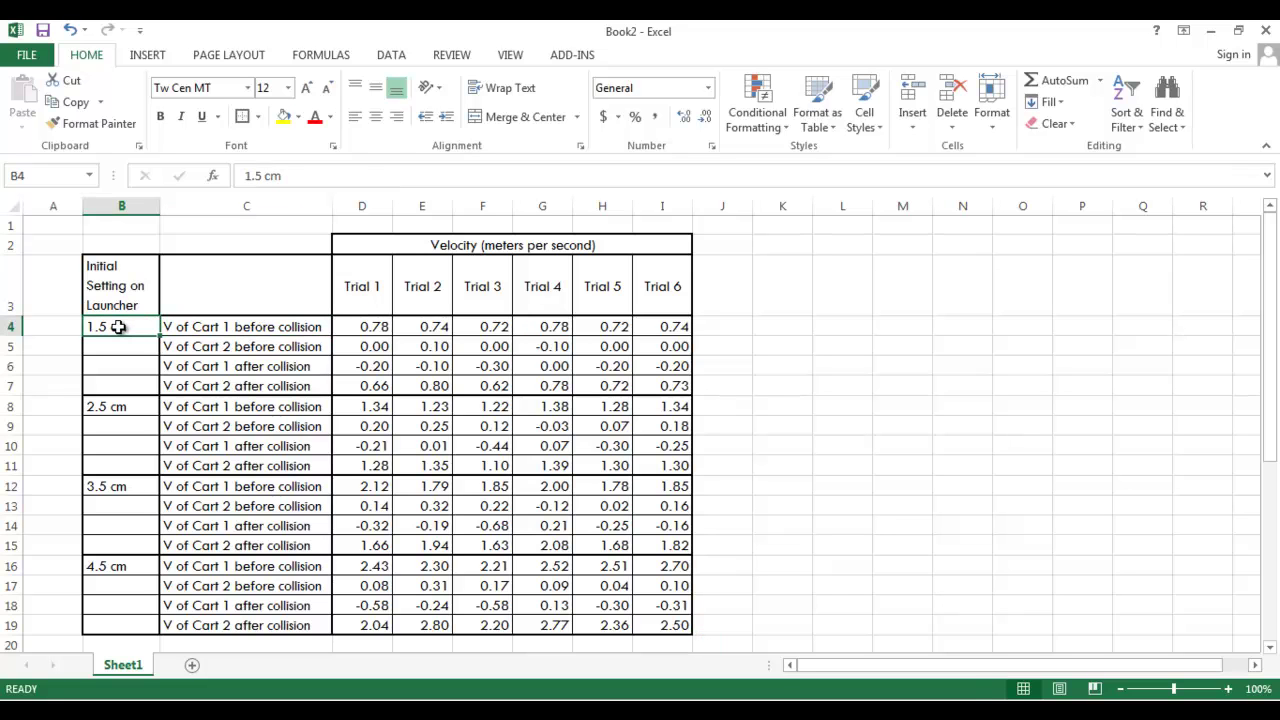
pyautogui.moveTo(171, 326); pyautogui.dragTo(180, 386)
pyautogui.hotkey('ctrl', 'v')
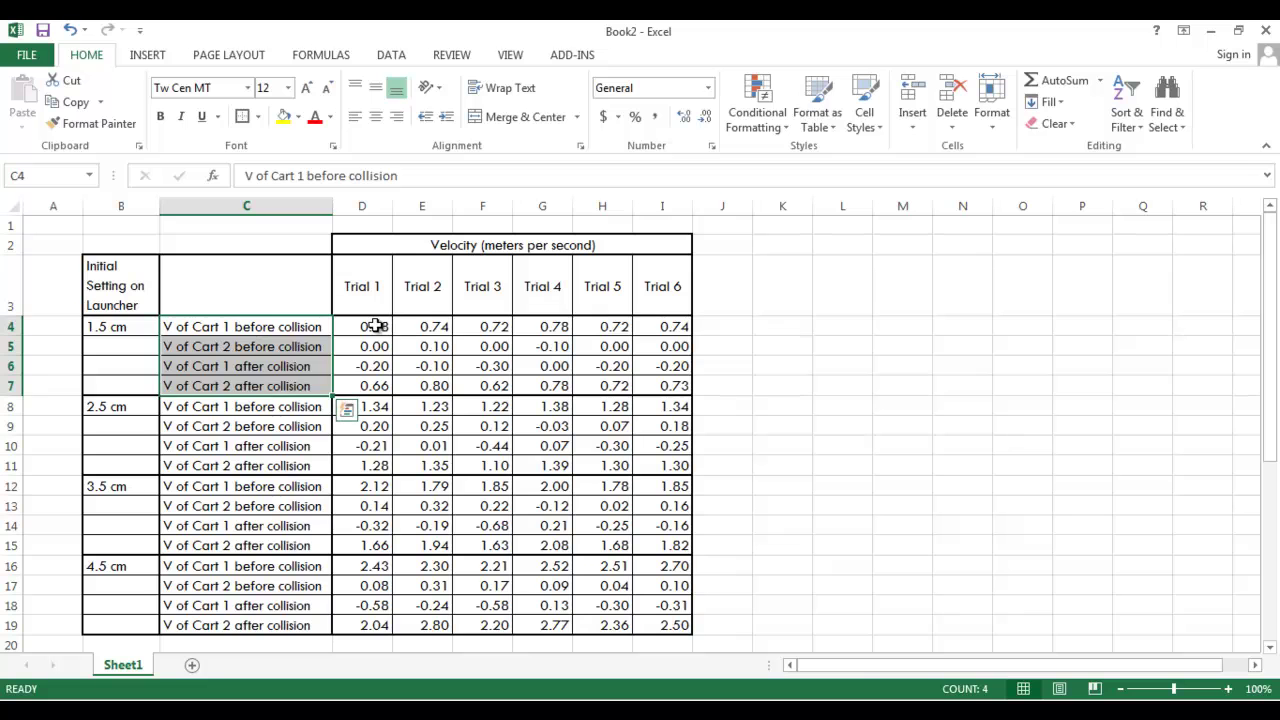
pyautogui.moveTo(371, 326); pyautogui.dragTo(658, 381)
pyautogui.click(261, 323)
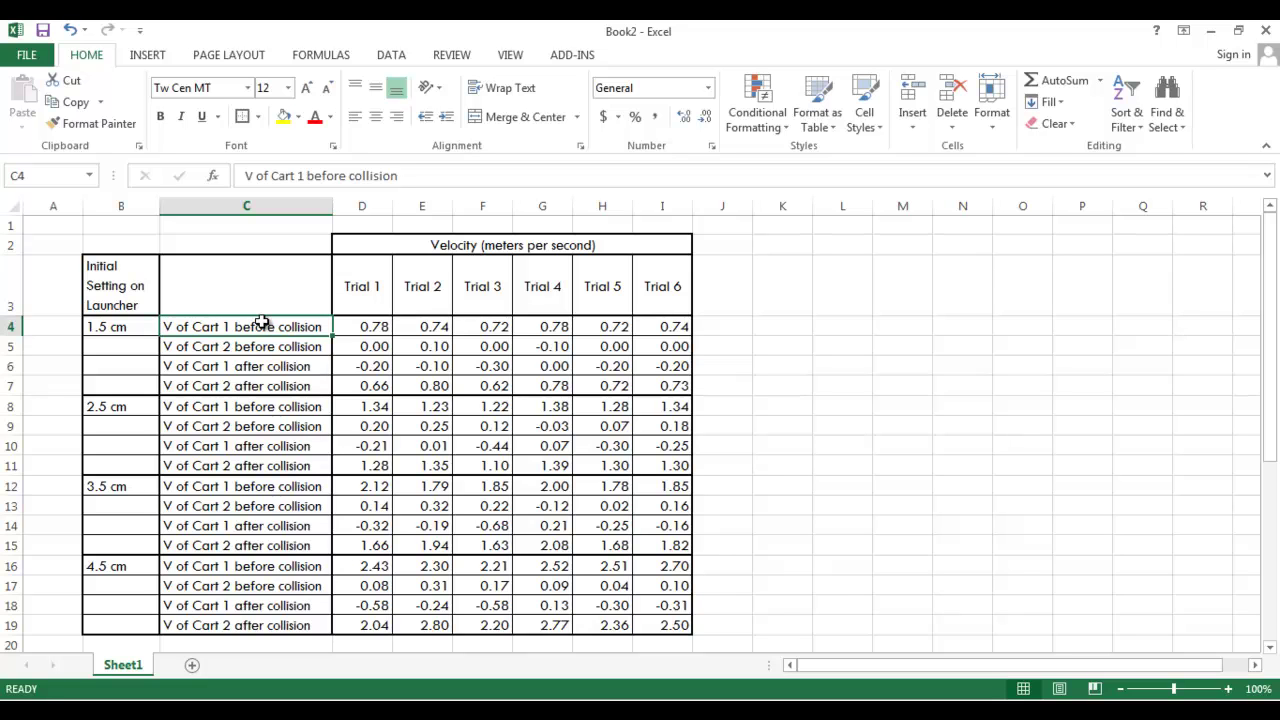
pyautogui.click(423, 507)
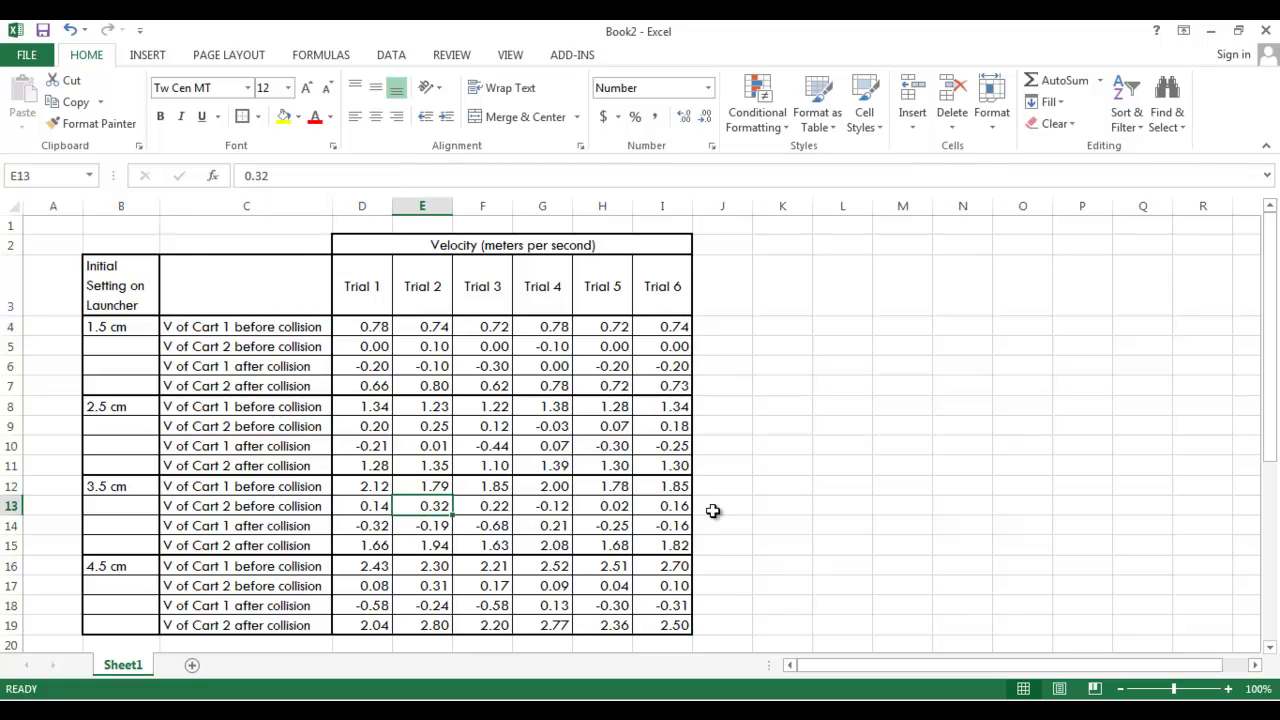